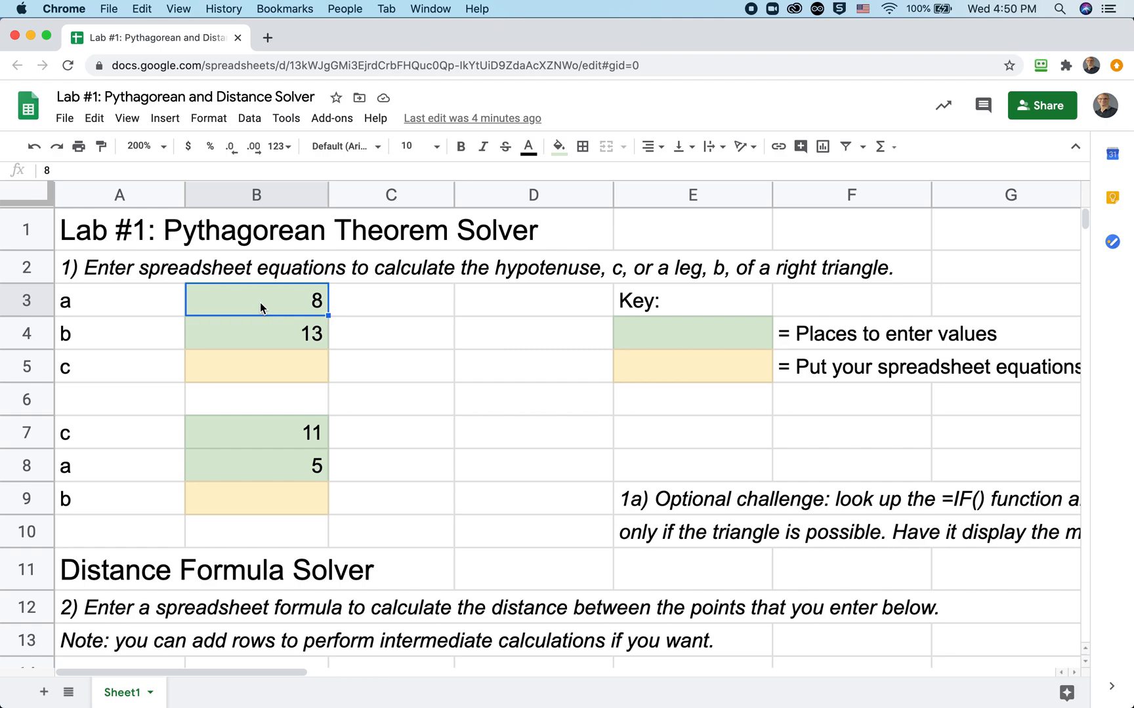
# Examine the first triangle's a, b and c cells and the colour key for input and equation cells
pyautogui.click(118, 301)
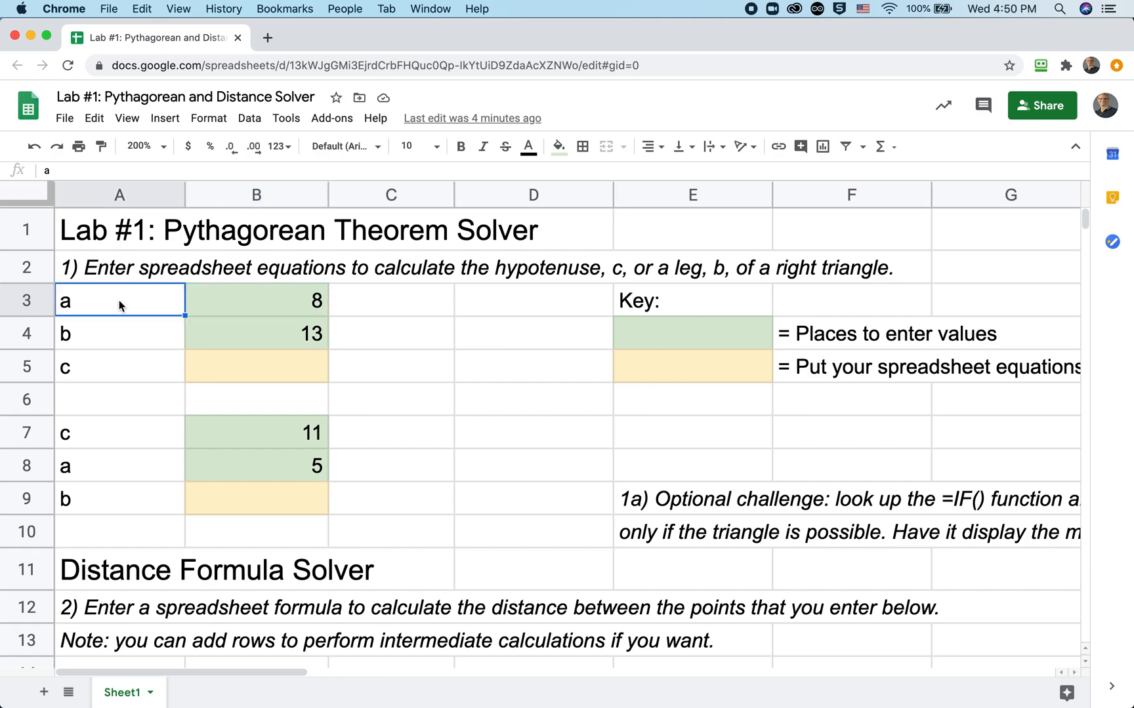
pyautogui.click(126, 329)
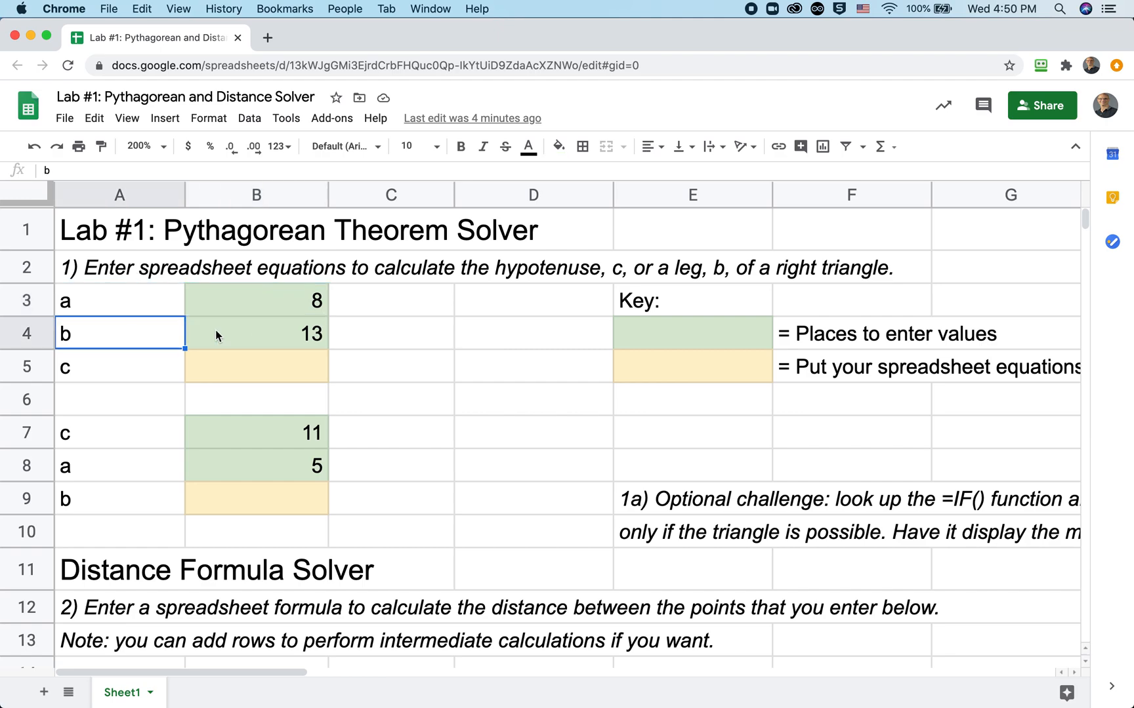
pyautogui.click(258, 301)
pyautogui.click(264, 330)
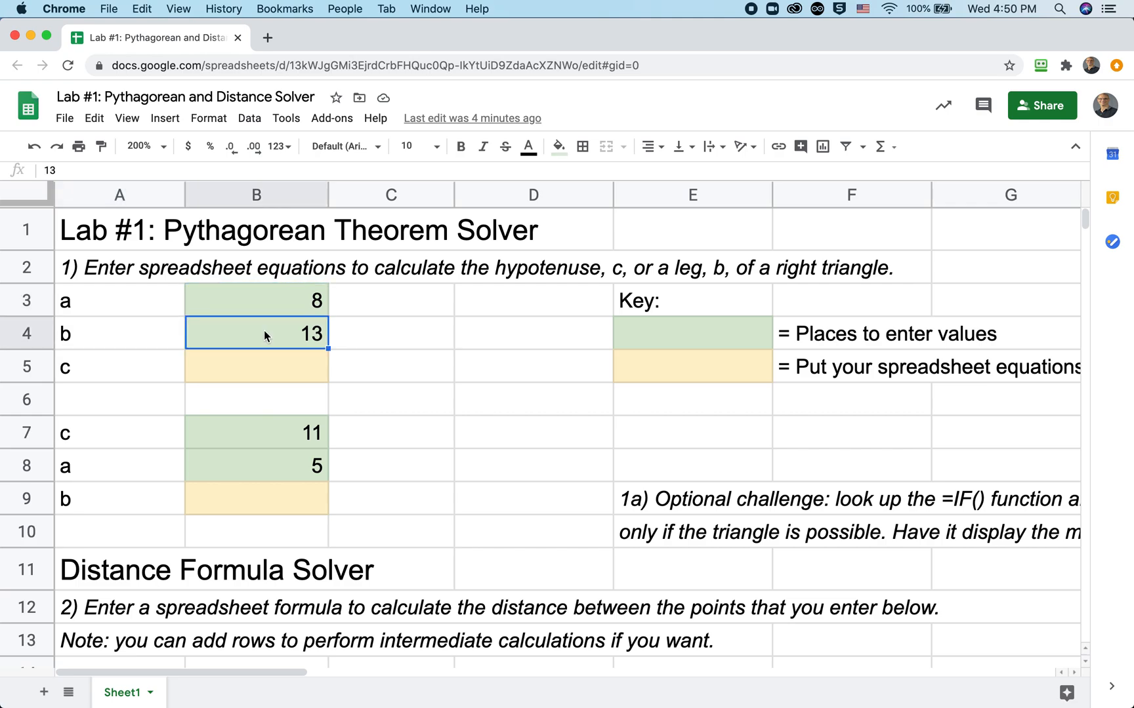
pyautogui.click(264, 375)
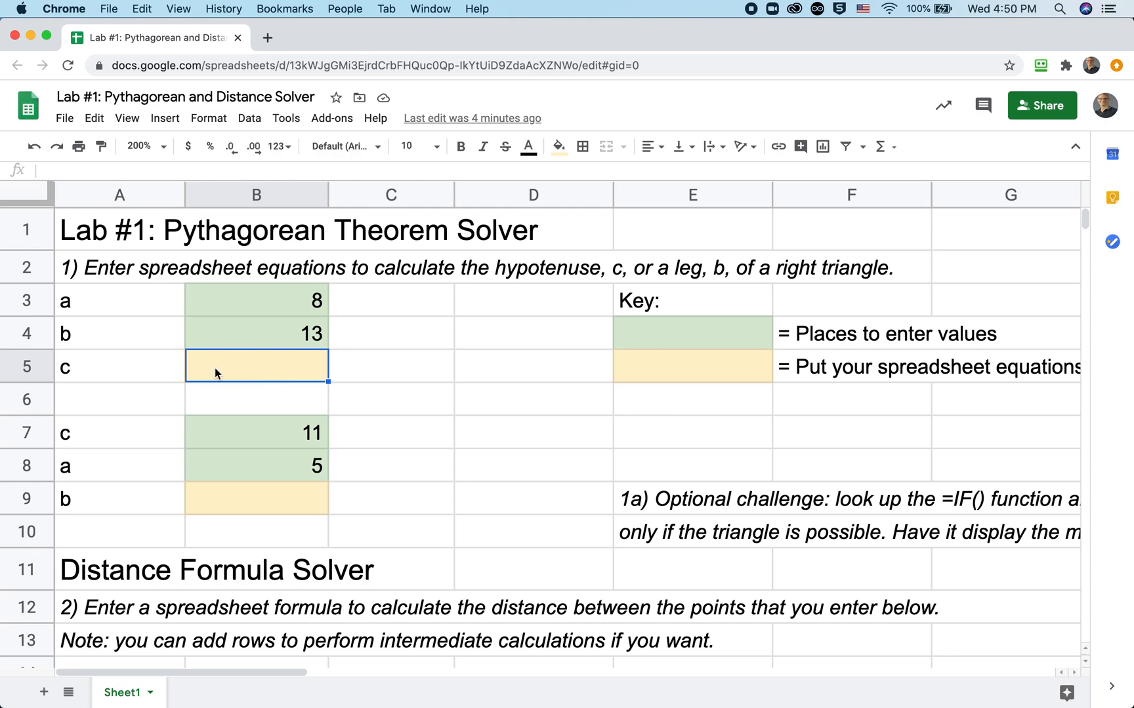
pyautogui.click(146, 366)
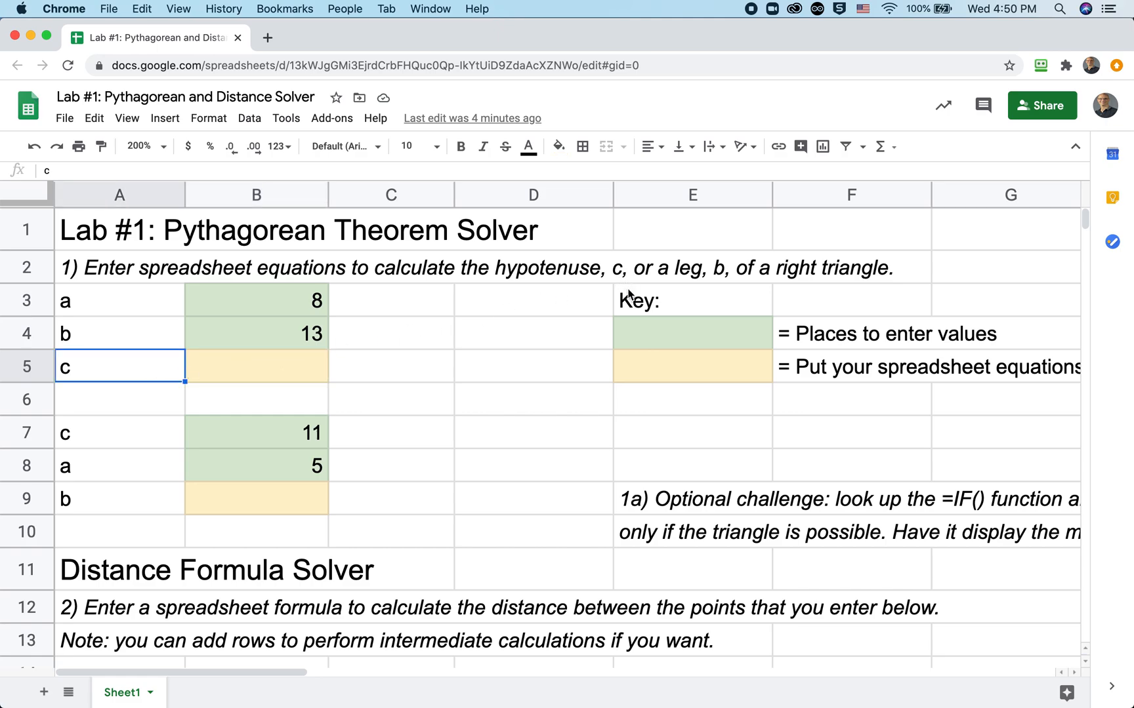
pyautogui.moveTo(627, 298); pyautogui.dragTo(909, 373)
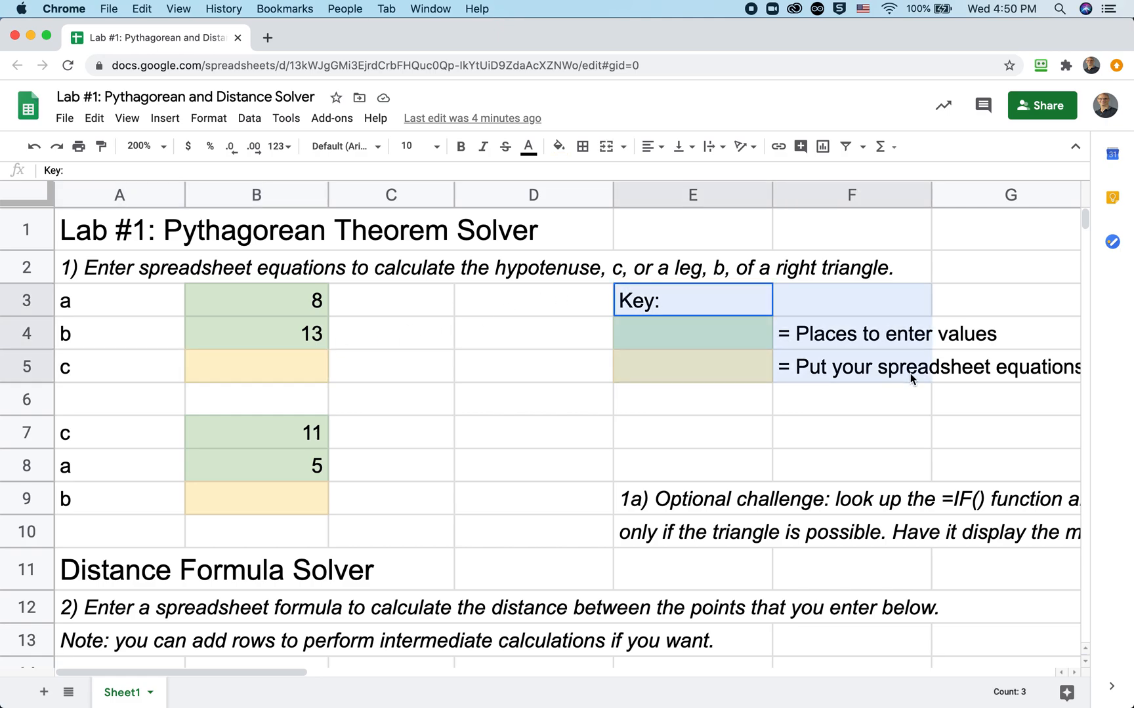
pyautogui.click(284, 304)
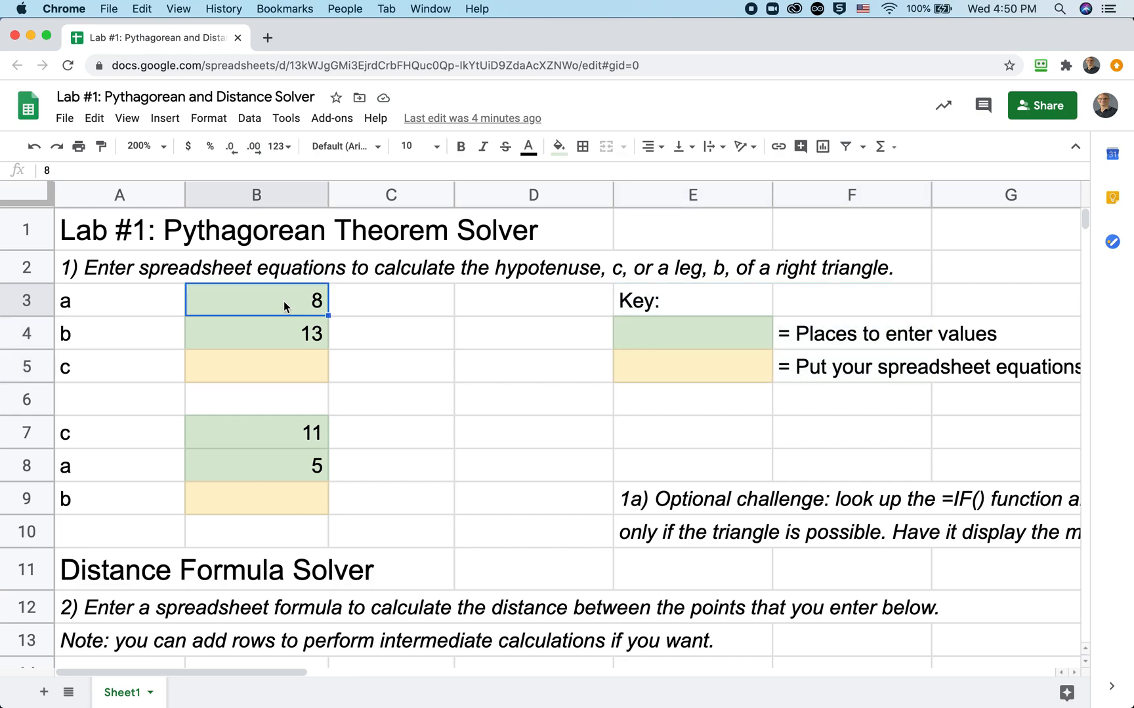
pyautogui.click(290, 333)
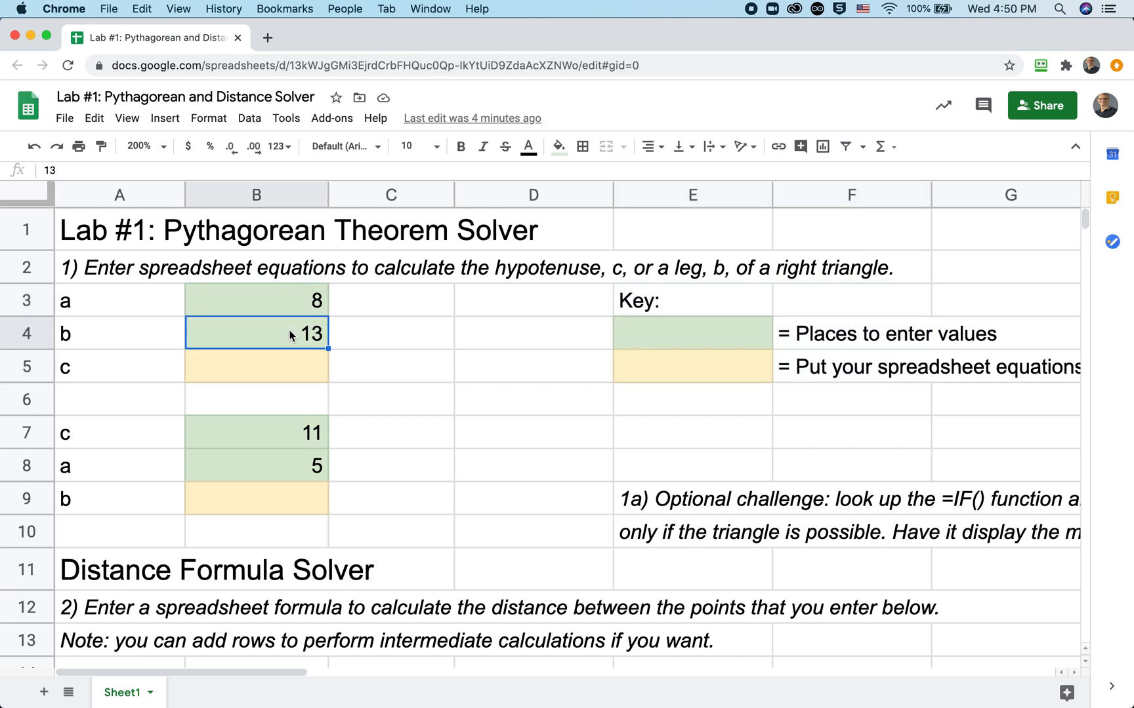
# Begin a formula in cell B5 for hypotenuse c with =sqrt( and check the function's help before closing it
pyautogui.click(295, 374)
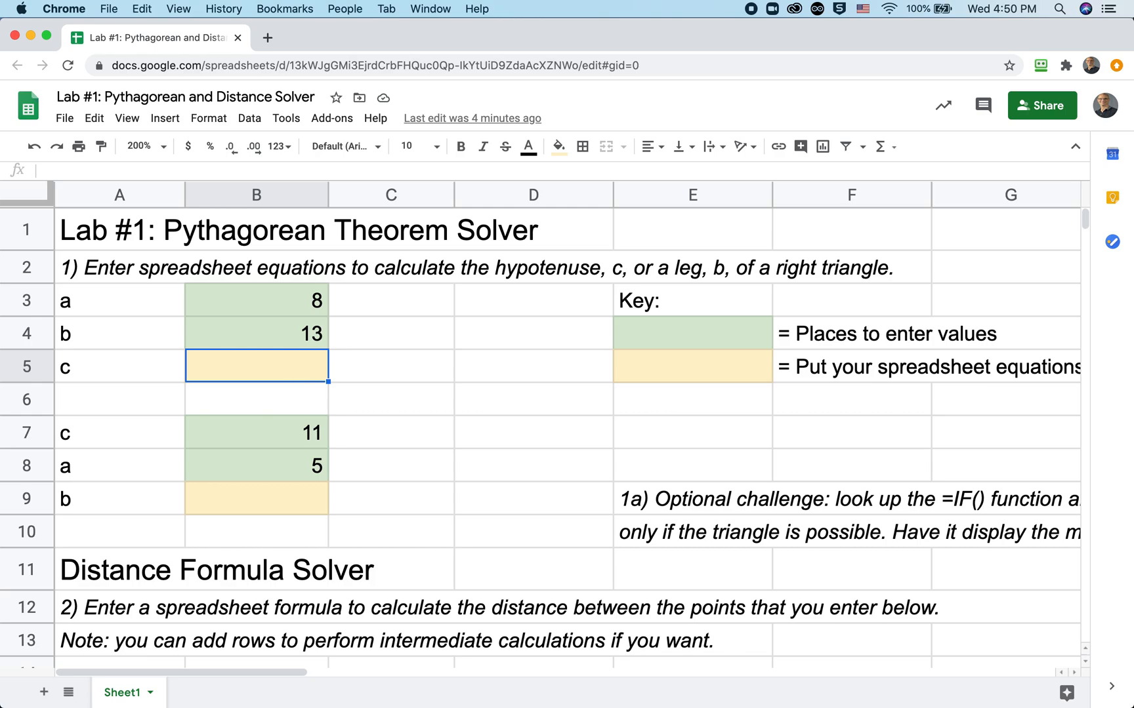
pyautogui.write('=')
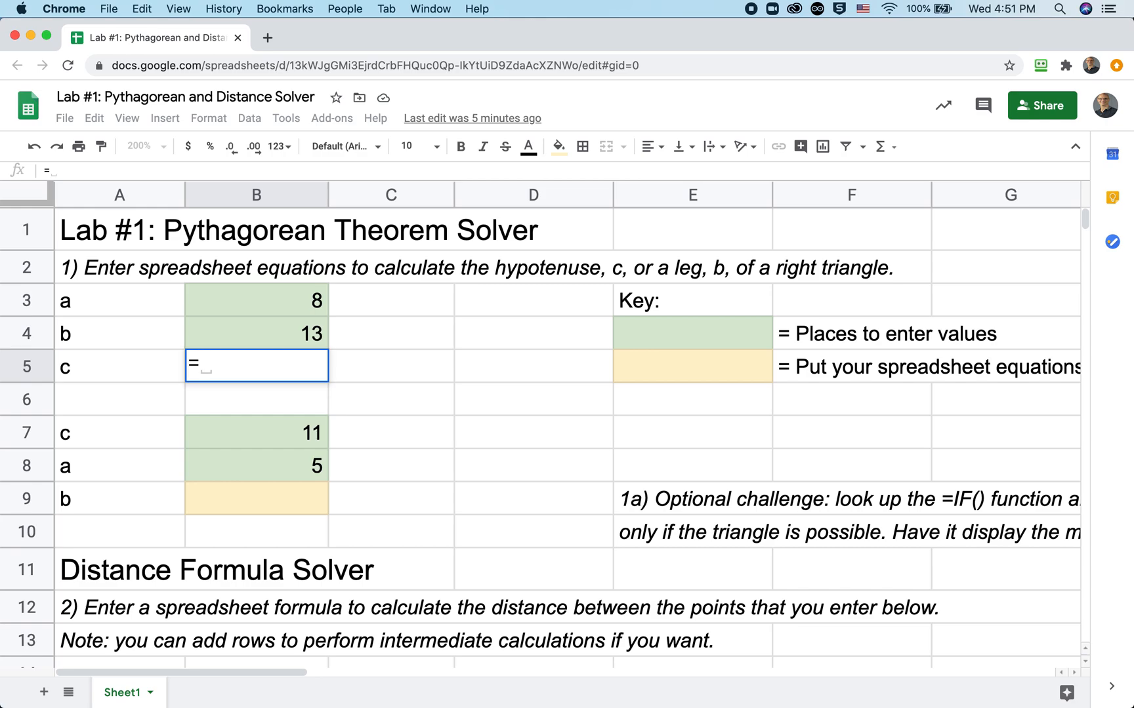
pyautogui.write('sqrt')
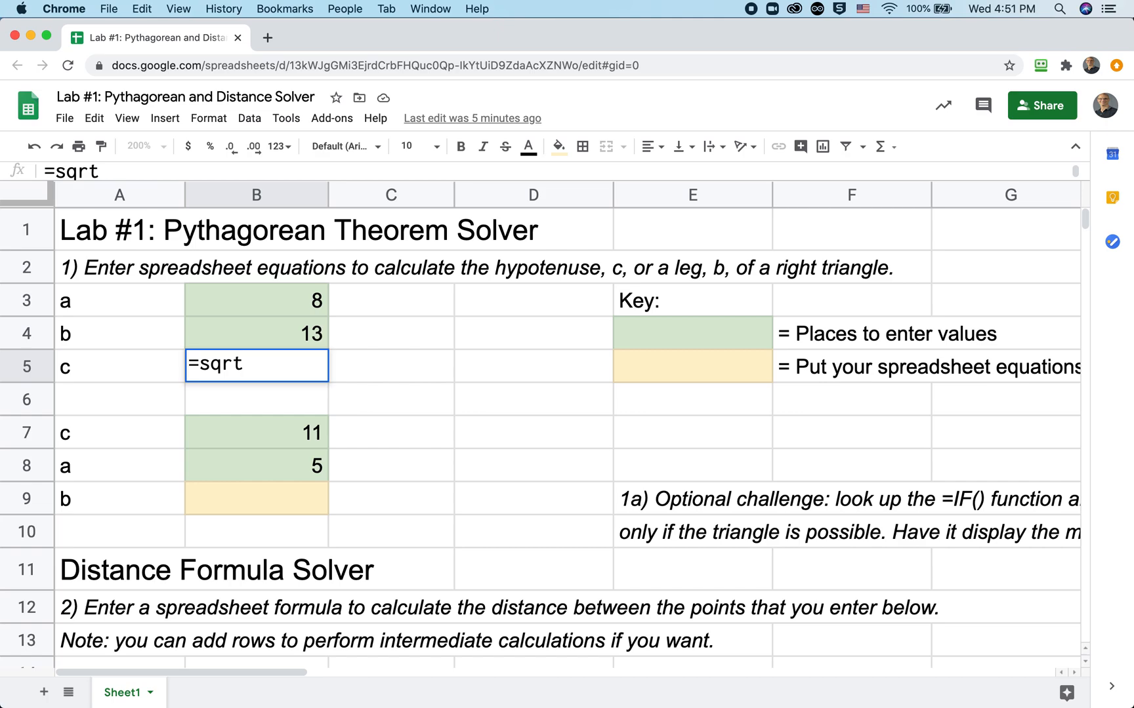
pyautogui.write('(')
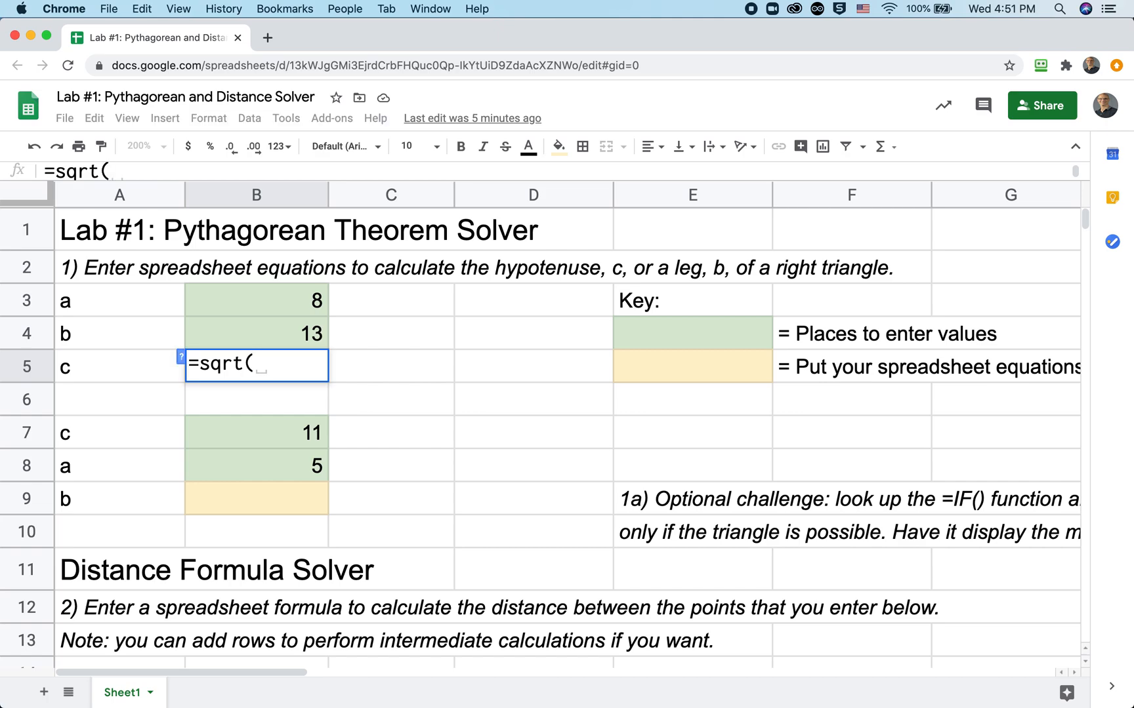
pyautogui.click(183, 359)
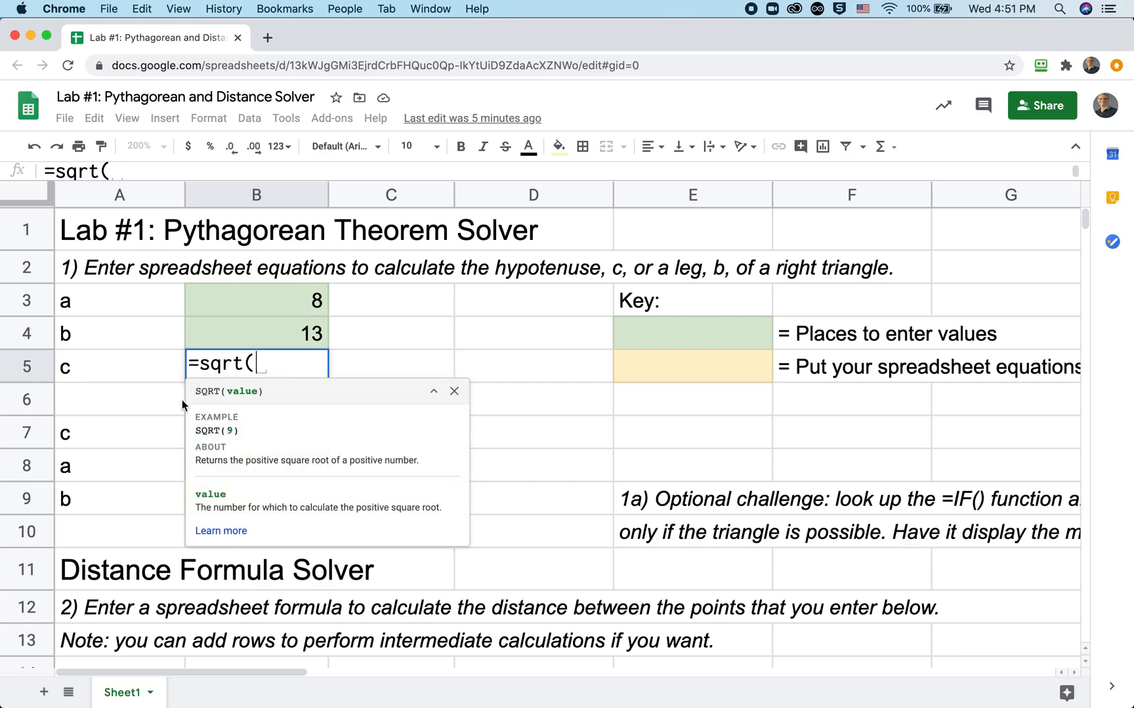
pyautogui.click(454, 392)
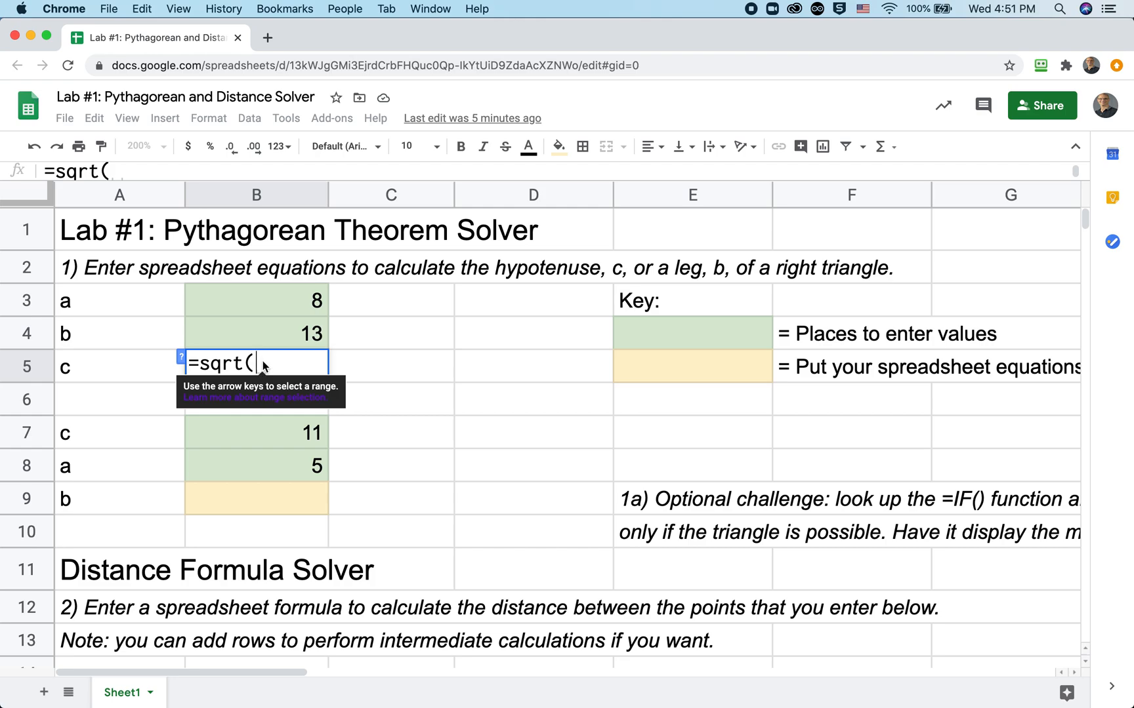
pyautogui.write('8^')
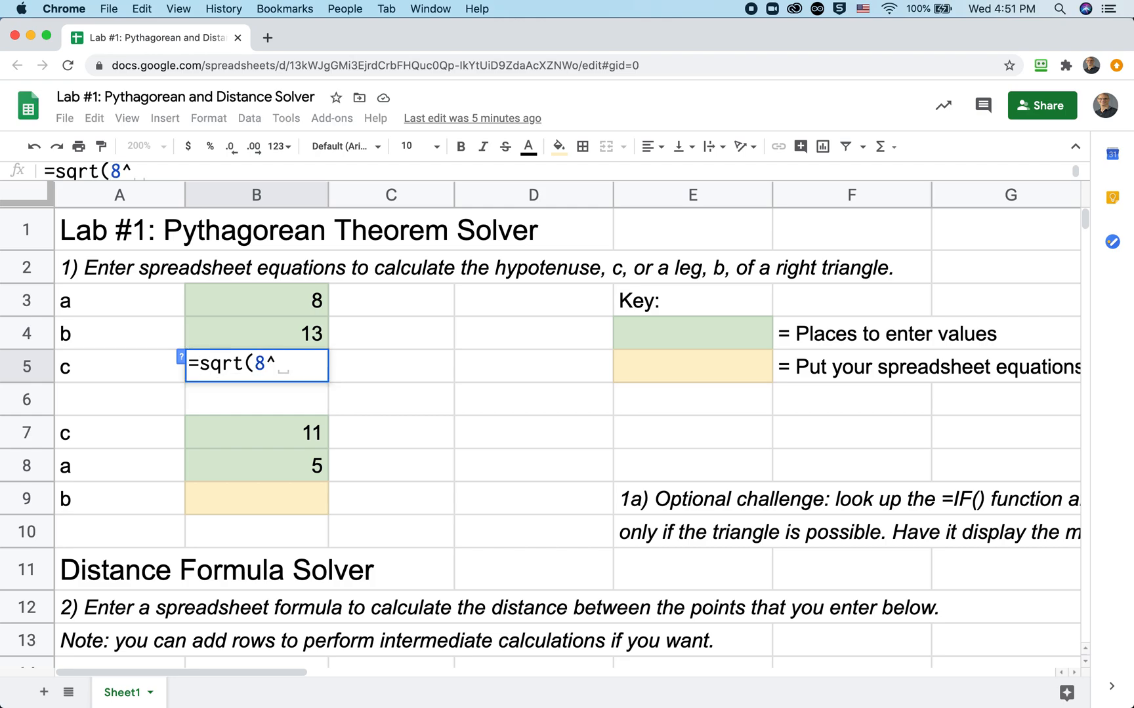
pyautogui.write('2 ')
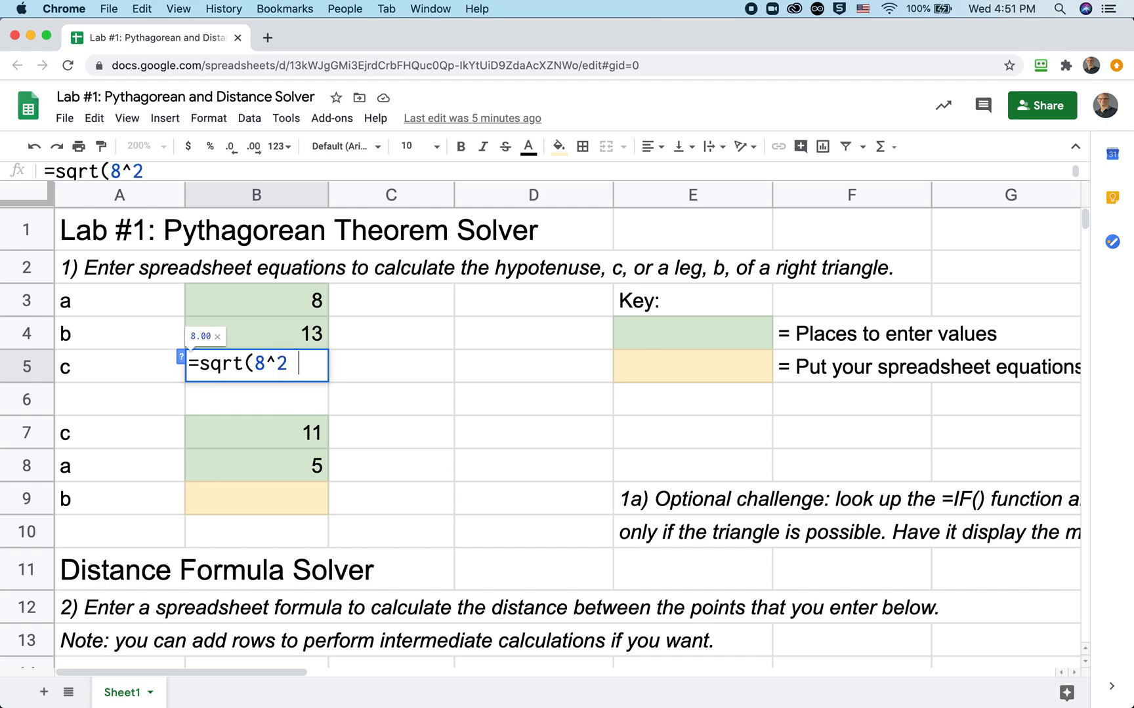
pyautogui.write('+ 13^')
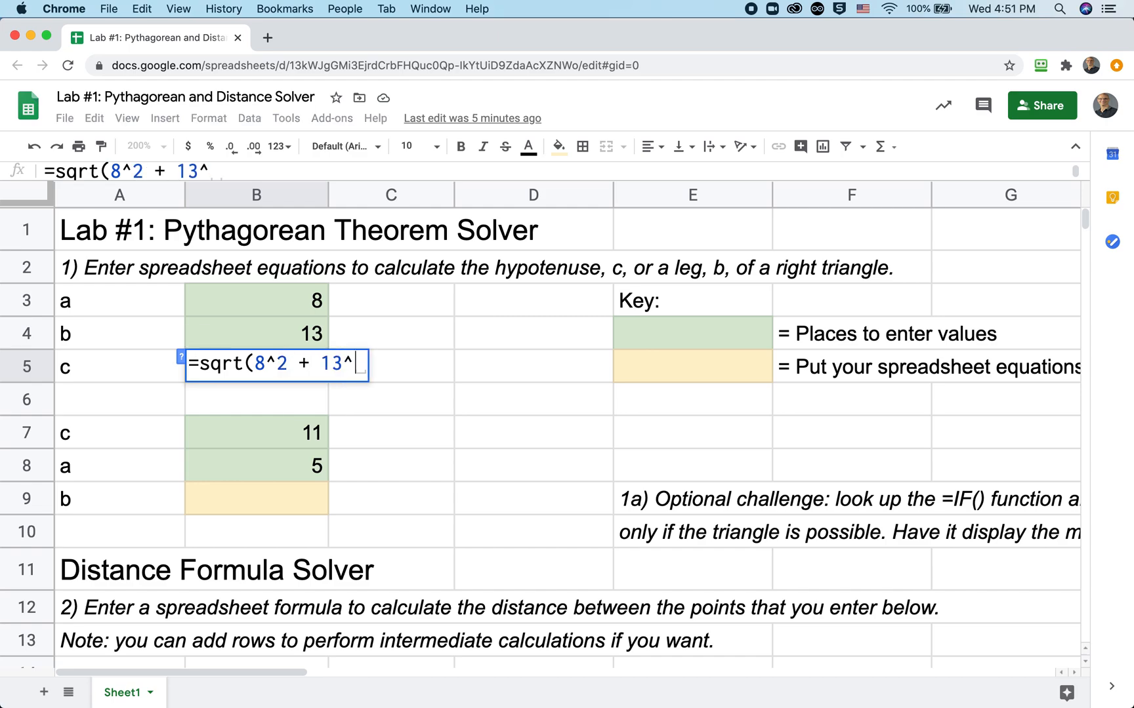
pyautogui.write('2)')
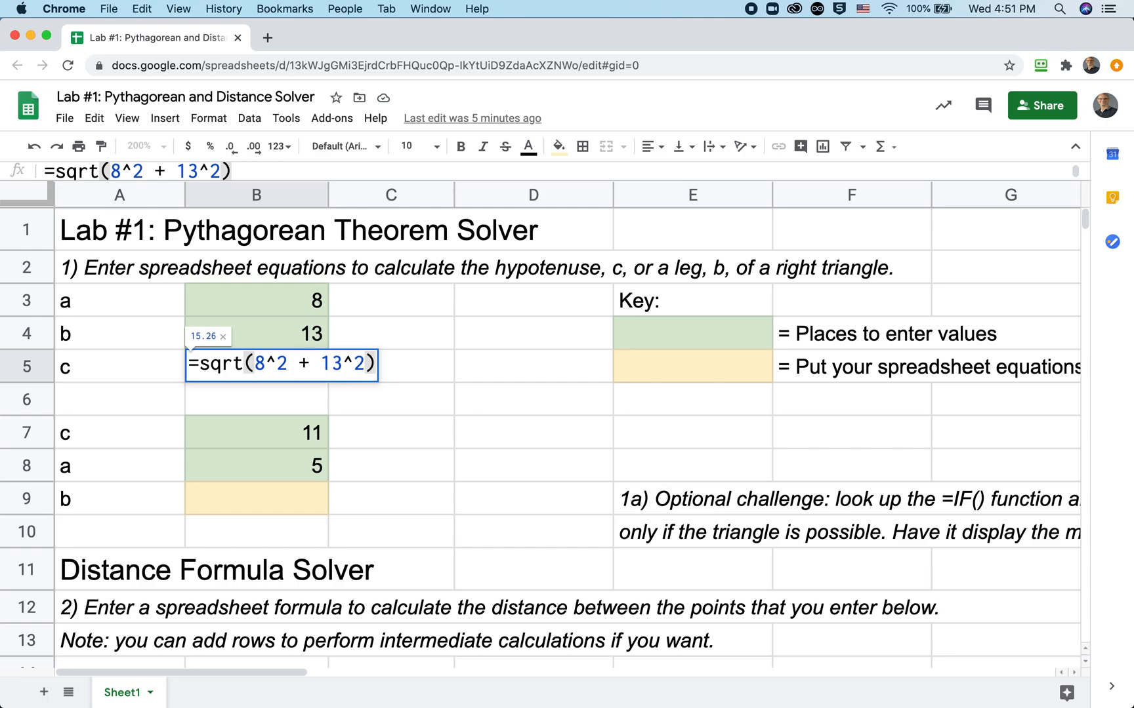
pyautogui.press('BackSpace')
pyautogui.press('BackSpace')
pyautogui.press('BackSpace')
pyautogui.press('BackSpace')
pyautogui.press('BackSpace')
pyautogui.press('BackSpace')
pyautogui.press('BackSpace')
pyautogui.press('BackSpace')
pyautogui.press('BackSpace')
pyautogui.press('BackSpace')
pyautogui.press('BackSpace')
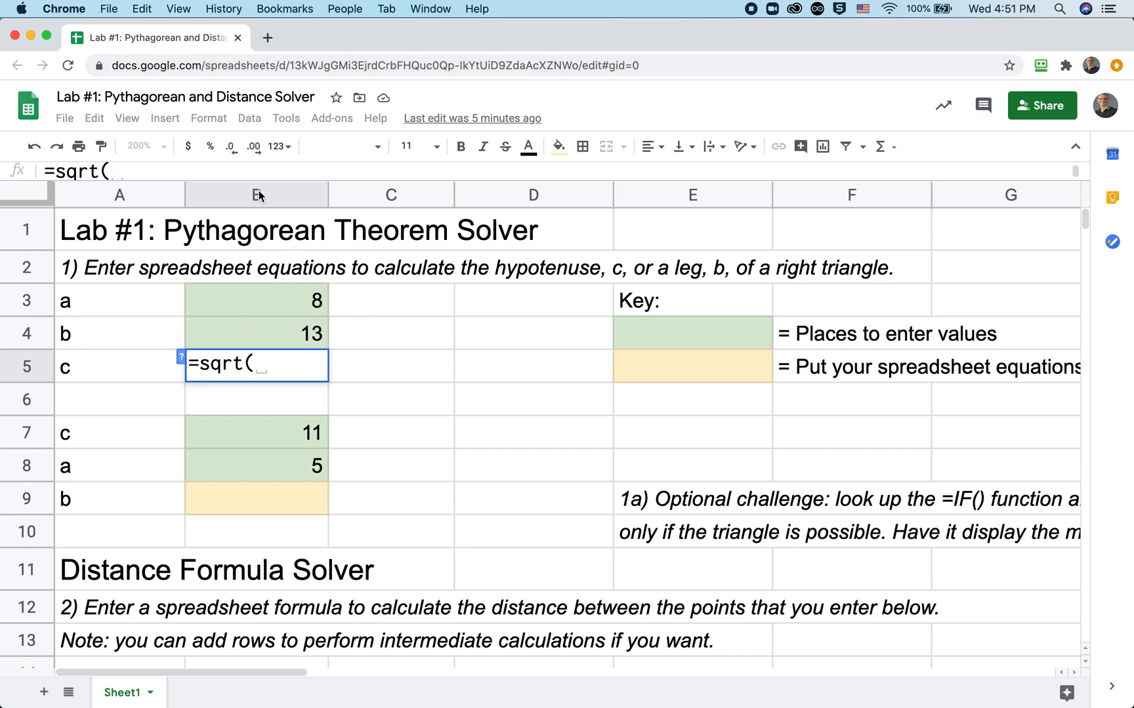
# Complete the hypotenuse formula in B5 as =sqrt(B3^2 + B4^2), referencing the cells for legs a and b
pyautogui.click(298, 307)
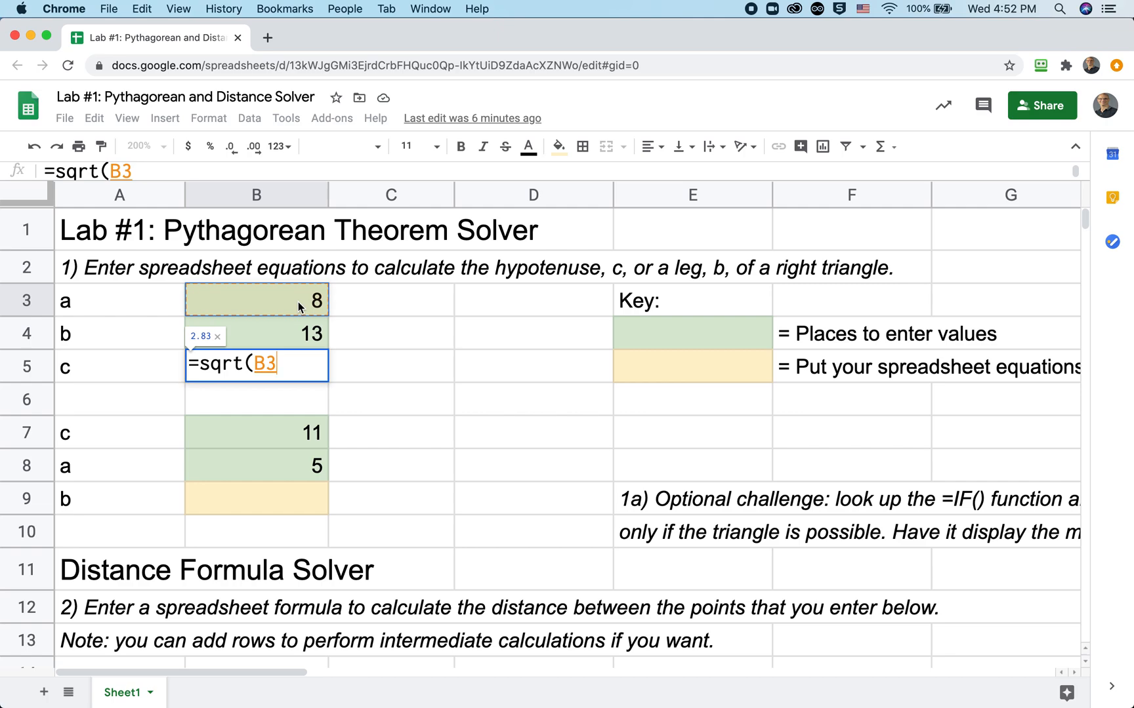
pyautogui.write('^2')
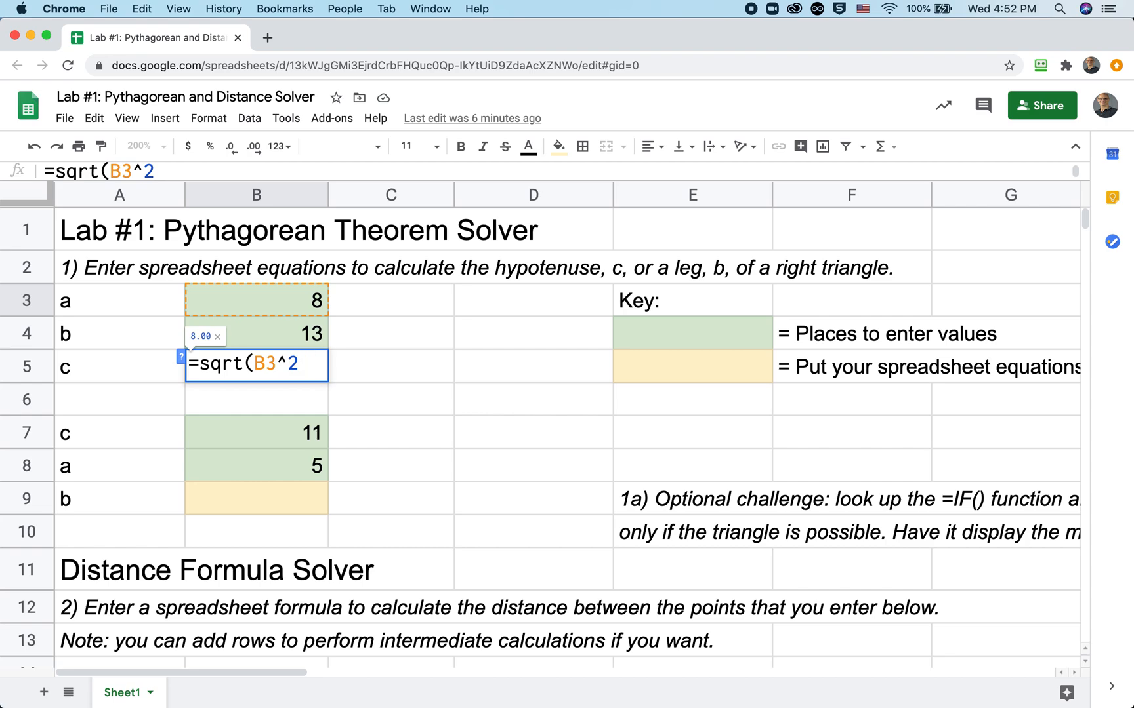
pyautogui.write(' +')
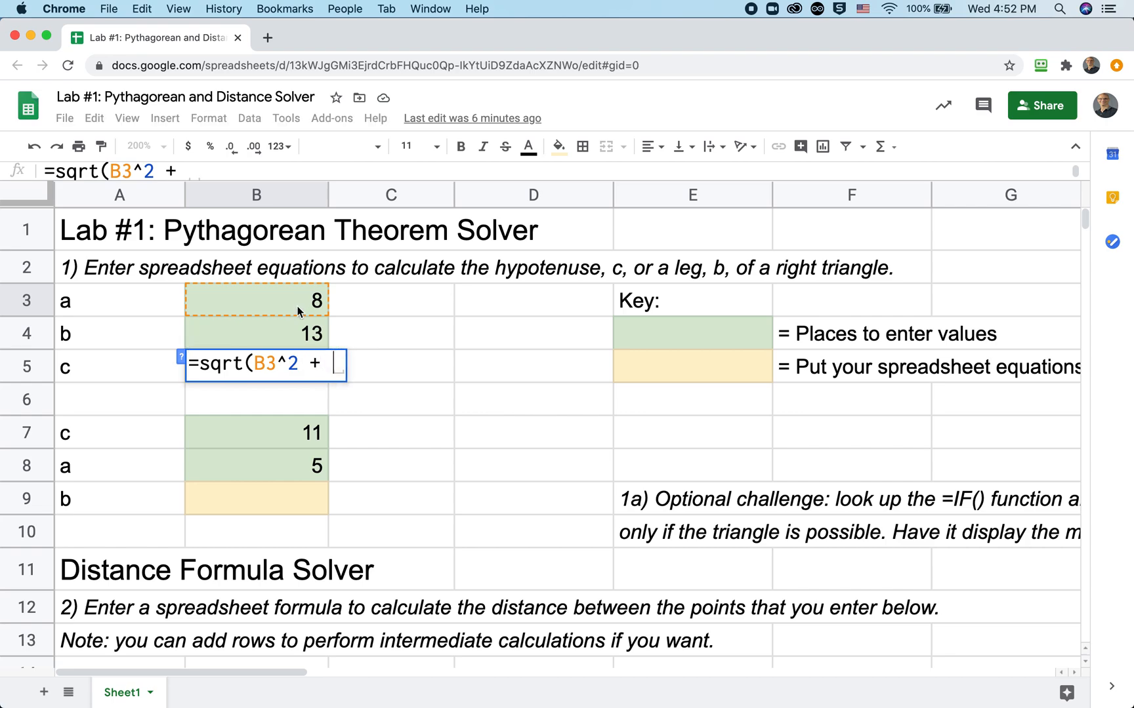
pyautogui.click(297, 335)
pyautogui.write('^')
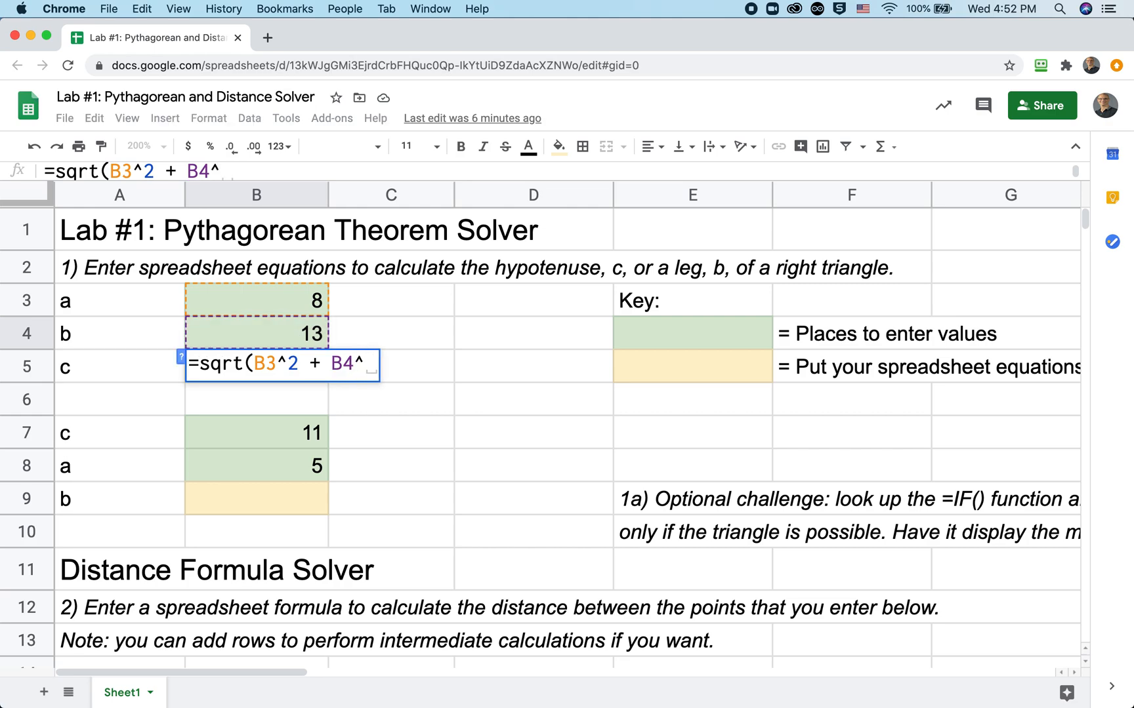
pyautogui.write('2')
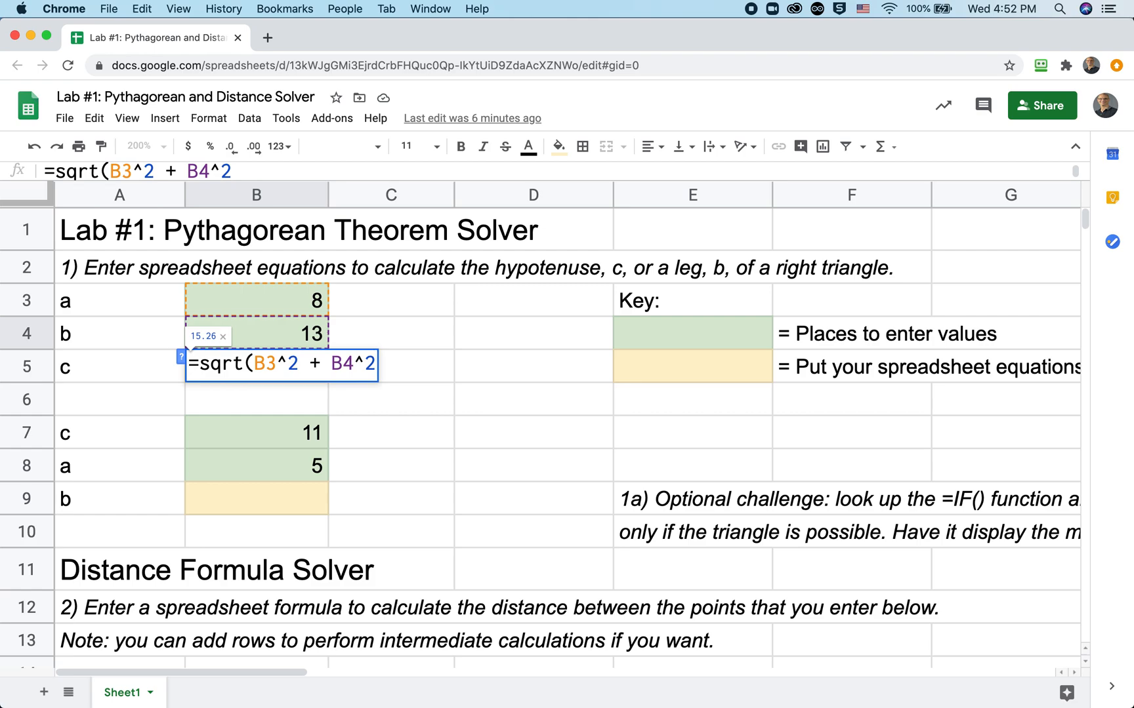
pyautogui.write(')')
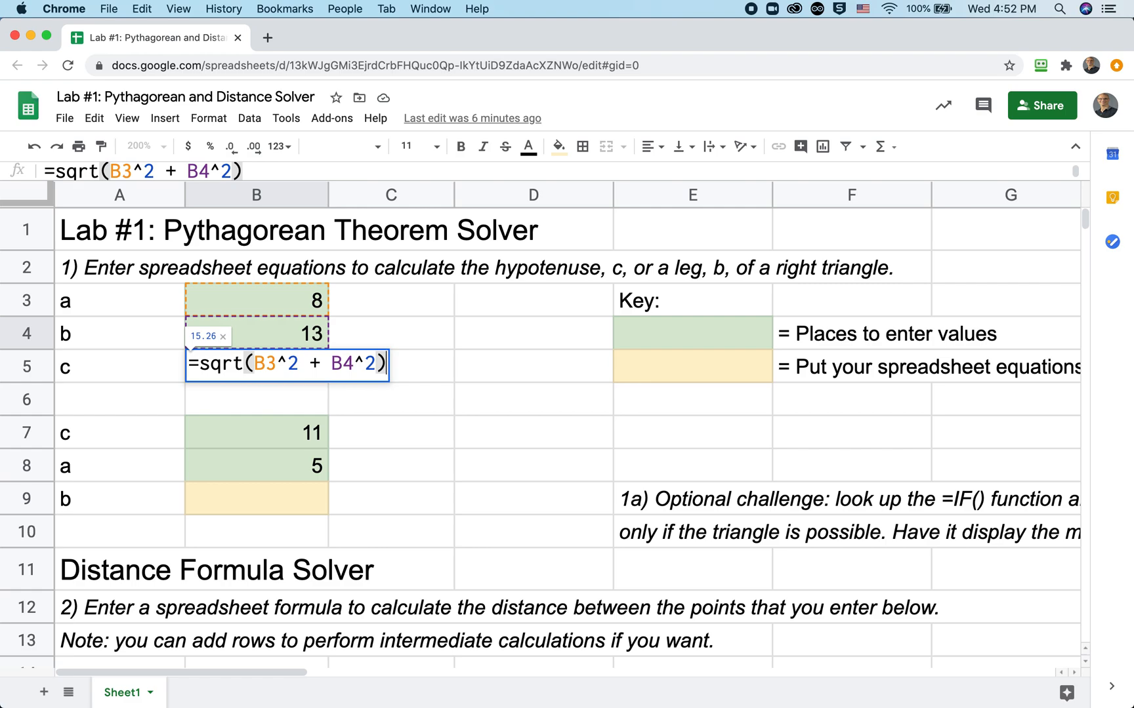
pyautogui.press('Return')
pyautogui.click(268, 372)
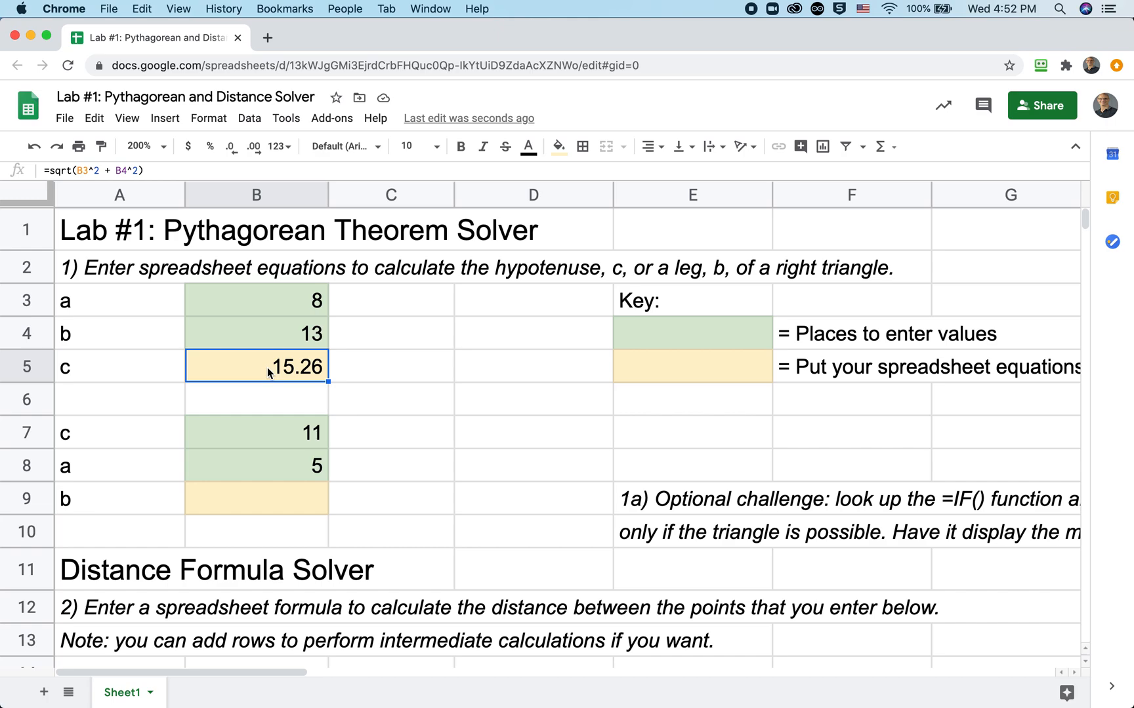
# Set leg a in cell B3 to 14 to test the hypotenuse formula
pyautogui.click(268, 295)
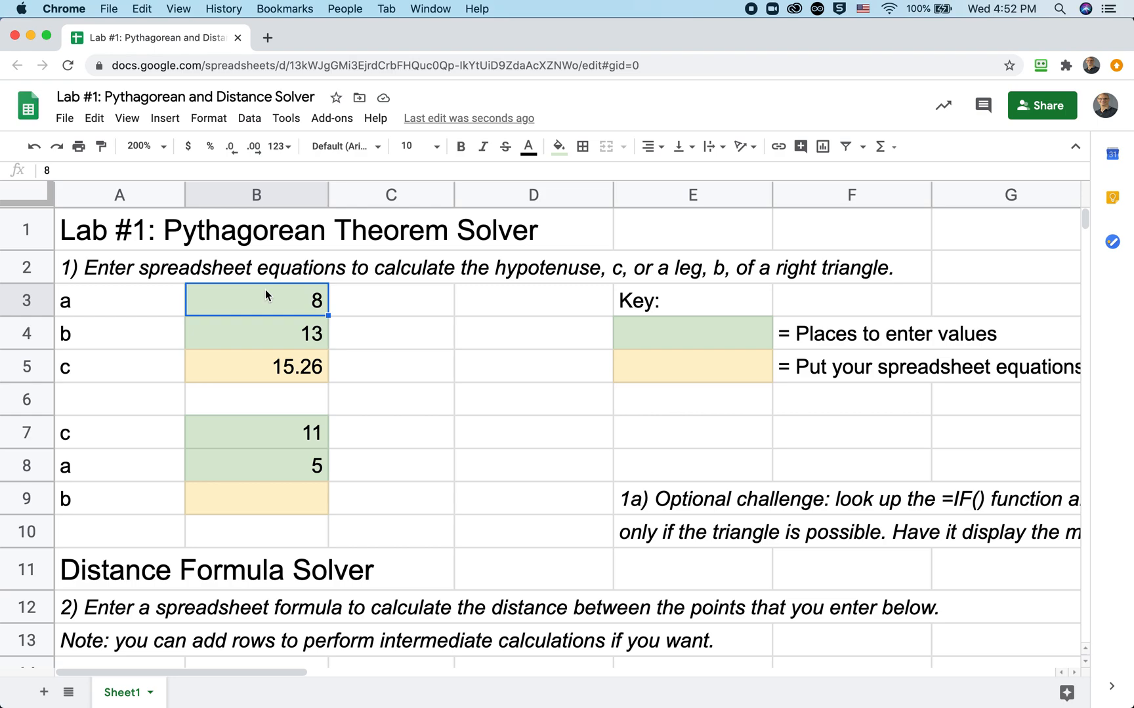
pyautogui.write('14')
pyautogui.press('Return')
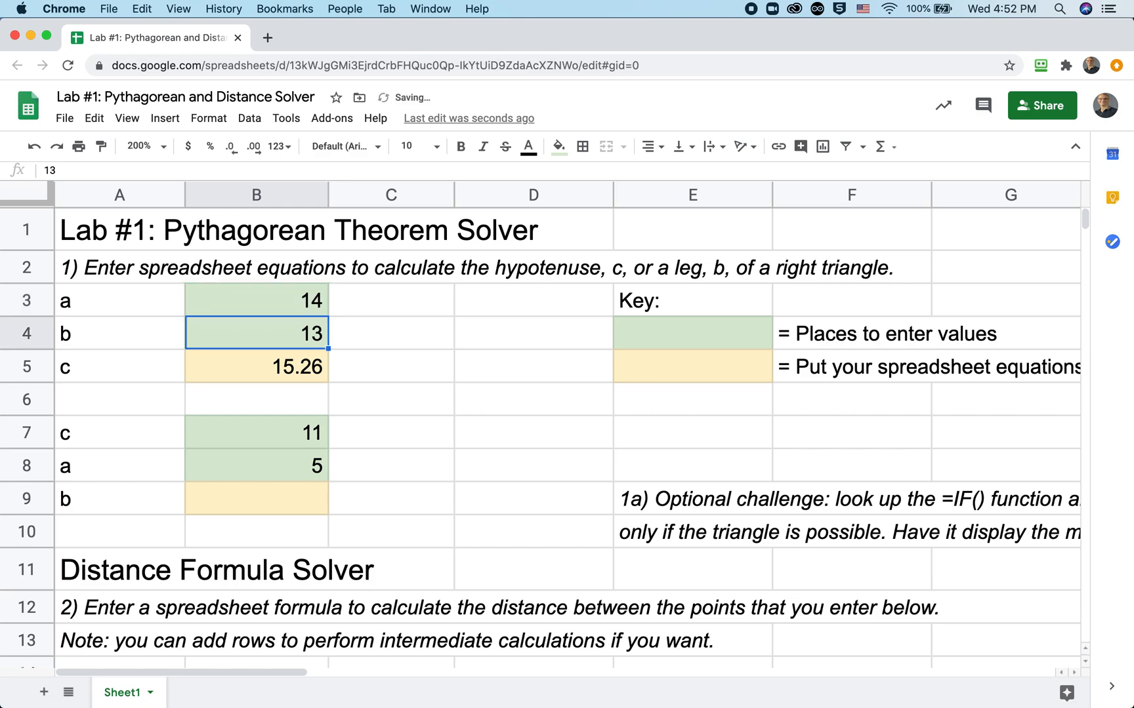
# Set the first triangle's leg a in B3 to 3 and leg b in B4 to 7
pyautogui.press('Up')
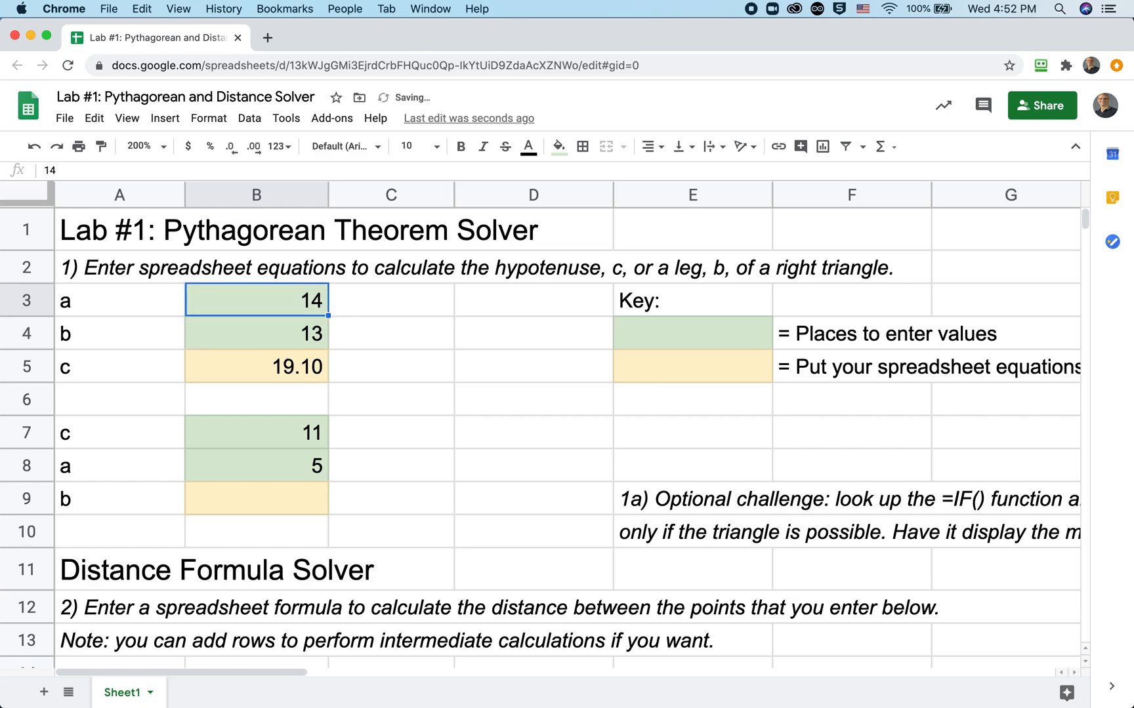
pyautogui.write('3')
pyautogui.press('Return')
pyautogui.write('7')
pyautogui.press('Return')
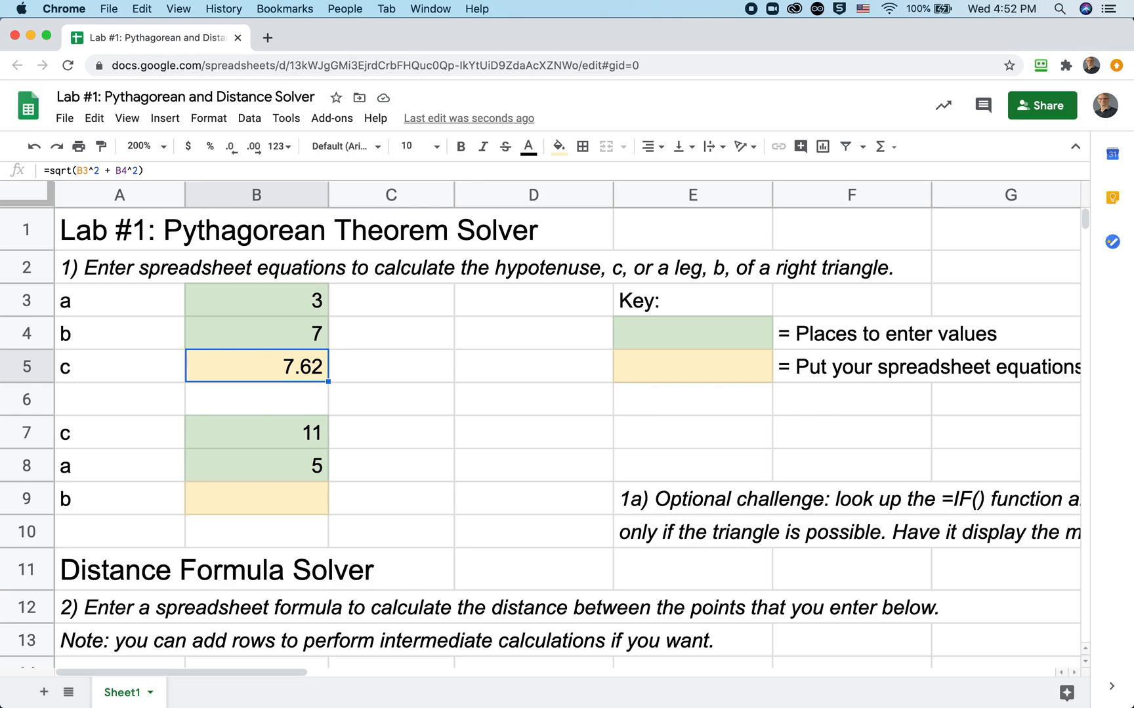
# Examine the second triangle's c and a values in B7 and B8 and the empty cell B9 for leg b
pyautogui.press('Up')
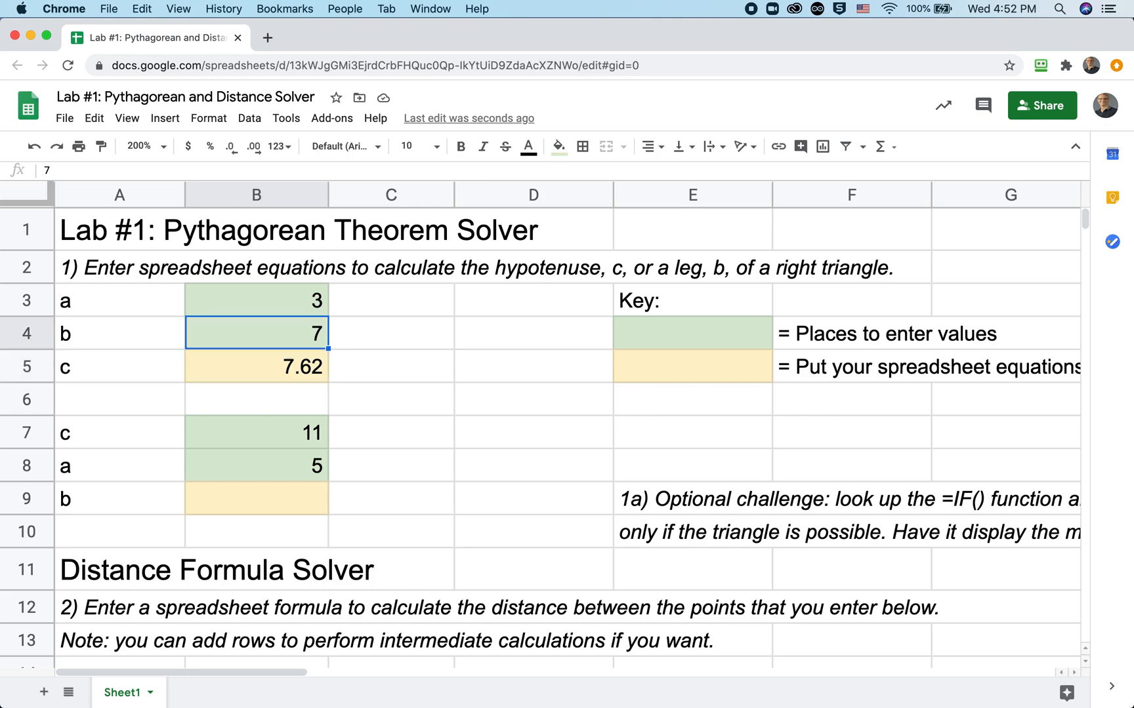
pyautogui.press('Down')
pyautogui.press('Down')
pyautogui.press('Down')
pyautogui.press('Down')
pyautogui.press('Down')
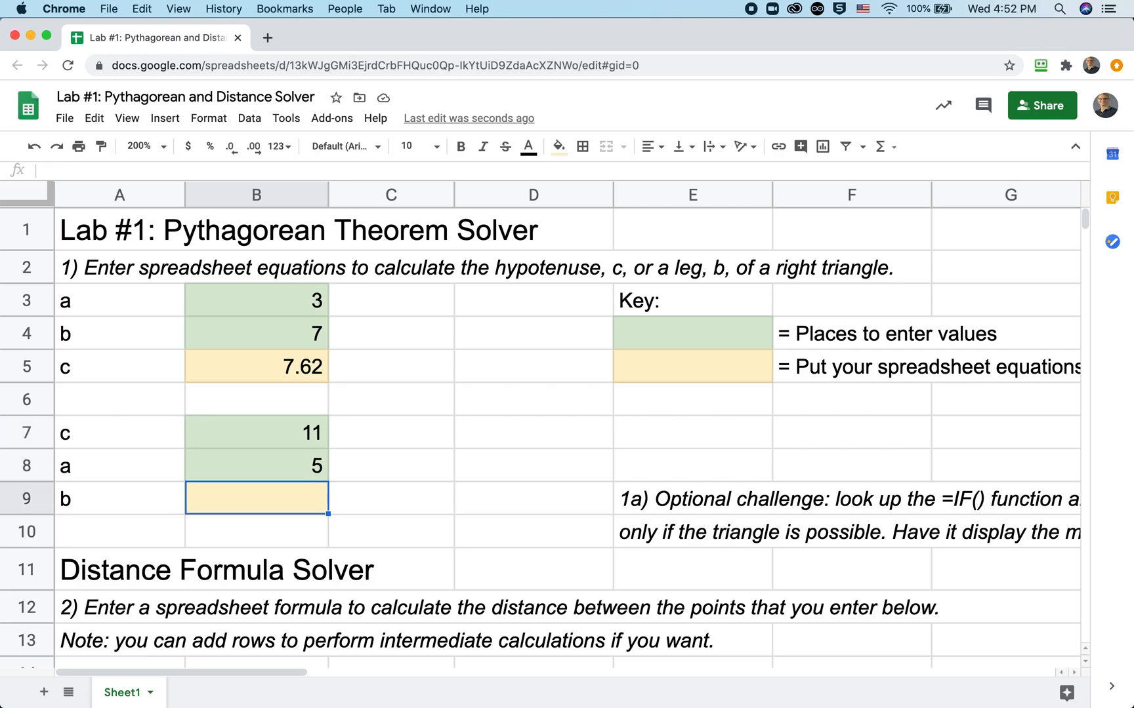
pyautogui.press('Up')
pyautogui.press('Up')
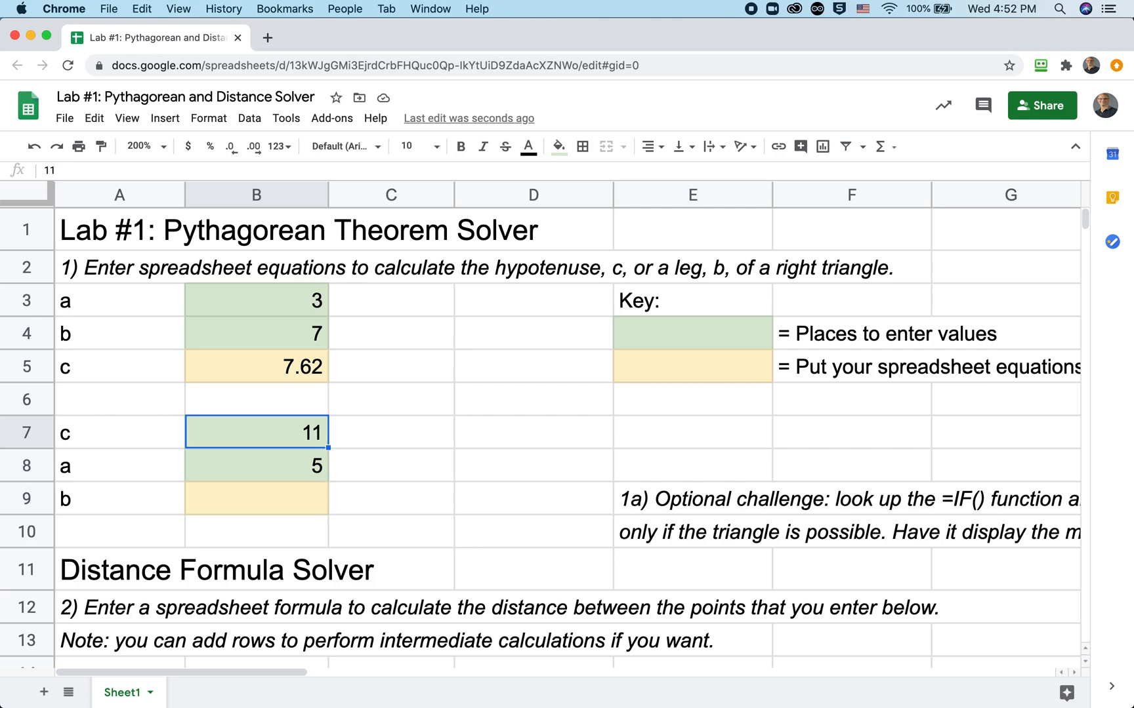
pyautogui.press('Down')
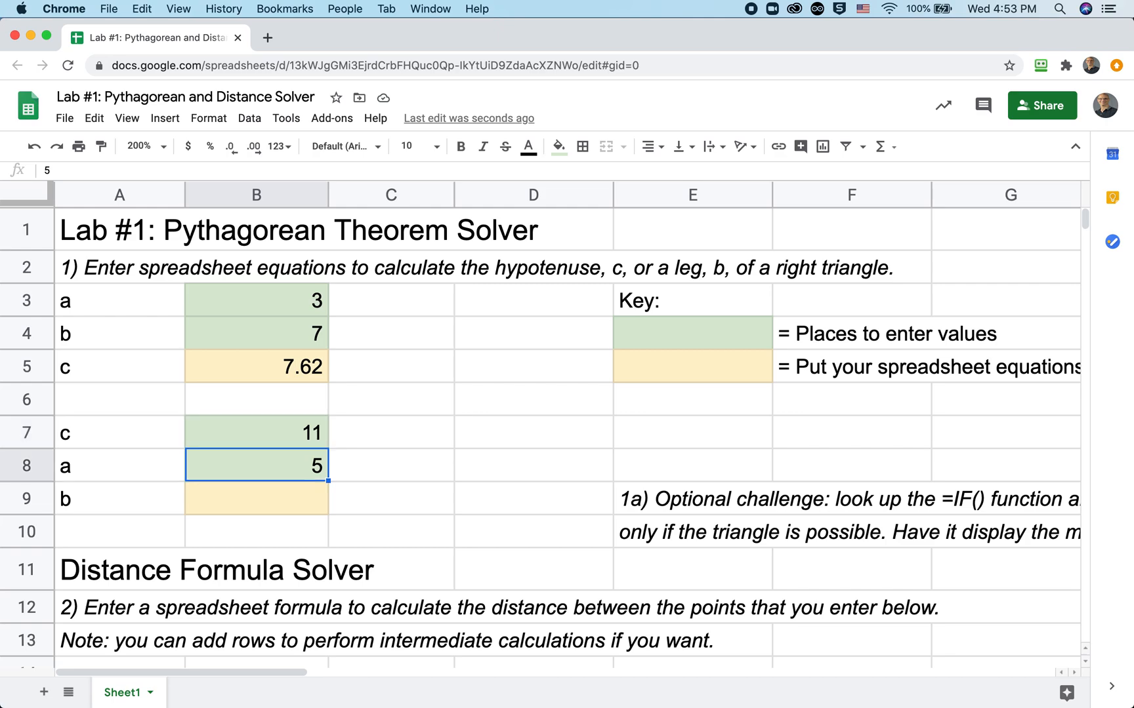
pyautogui.press('Down')
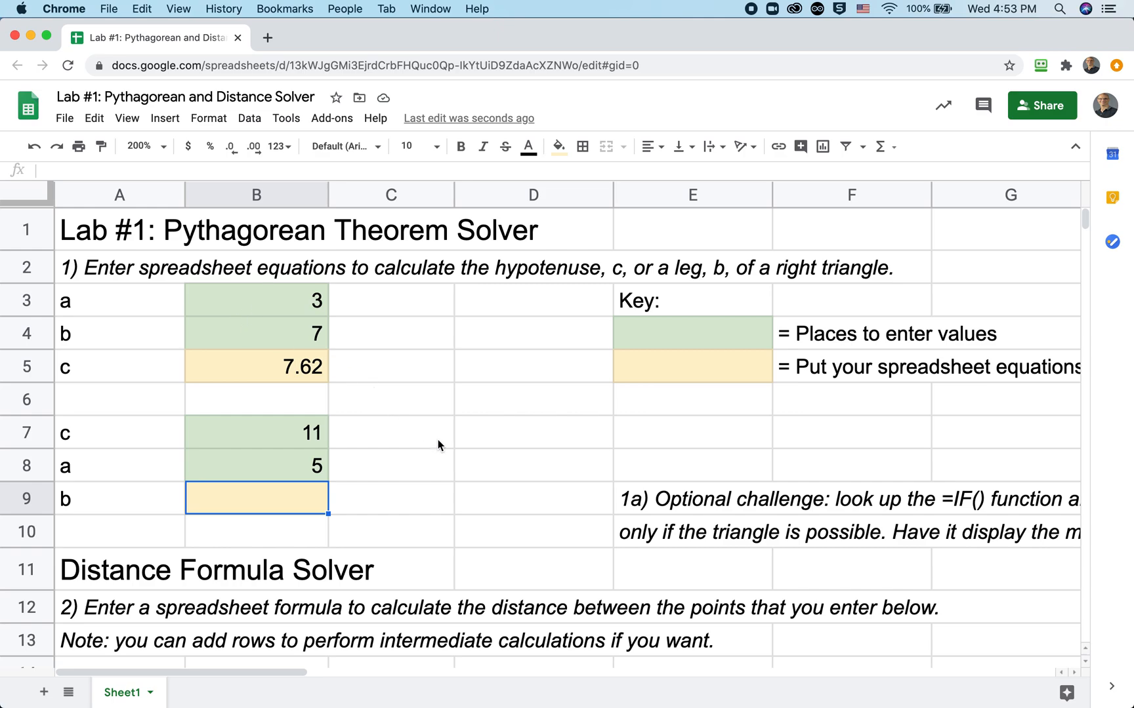
# Examine the optional =IF() challenge in row 9 and the second triangle's c, a and b cells B7 to B9
pyautogui.click(642, 502)
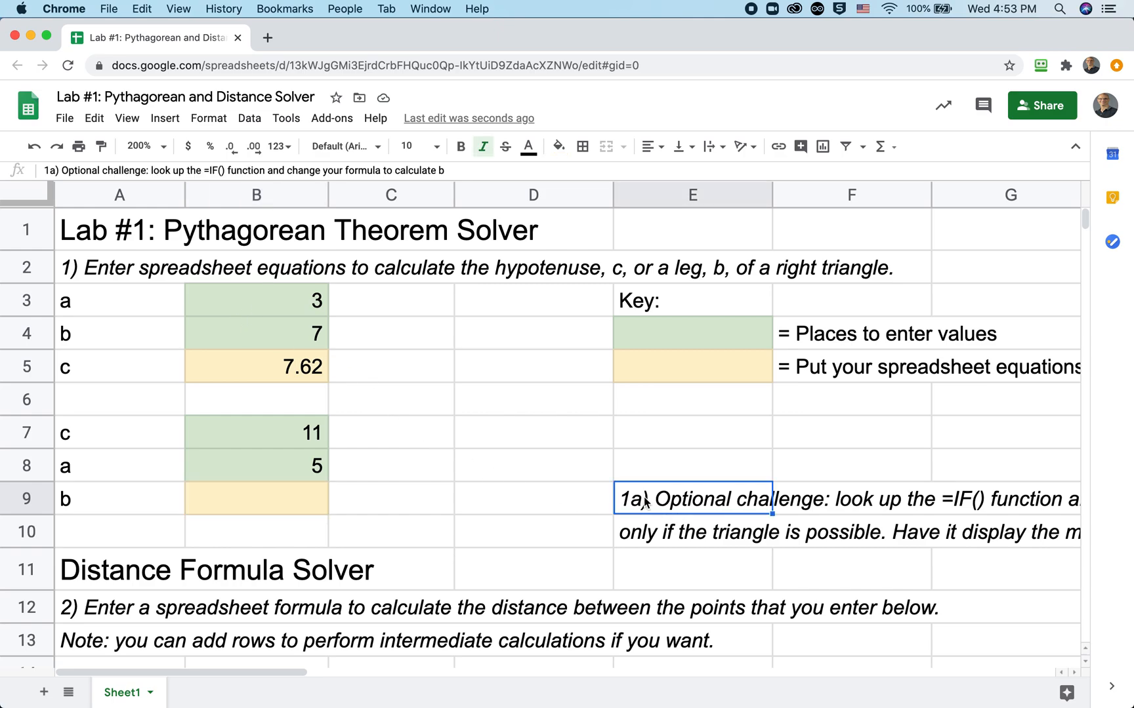
pyautogui.click(952, 506)
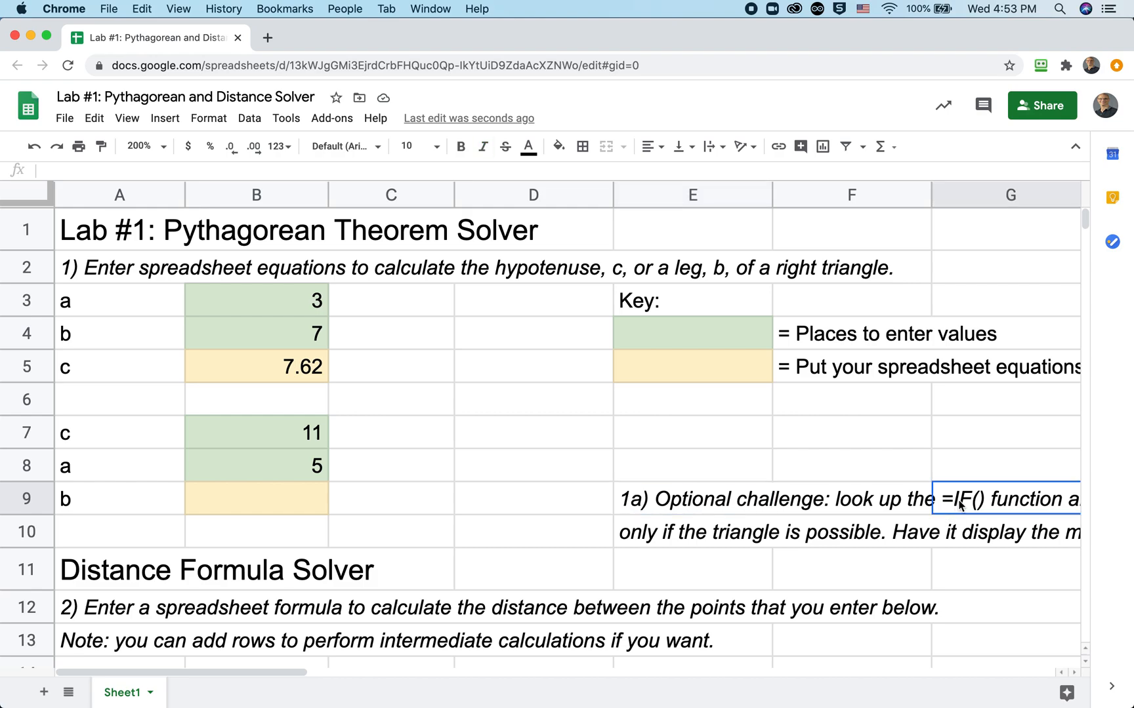
pyautogui.click(271, 503)
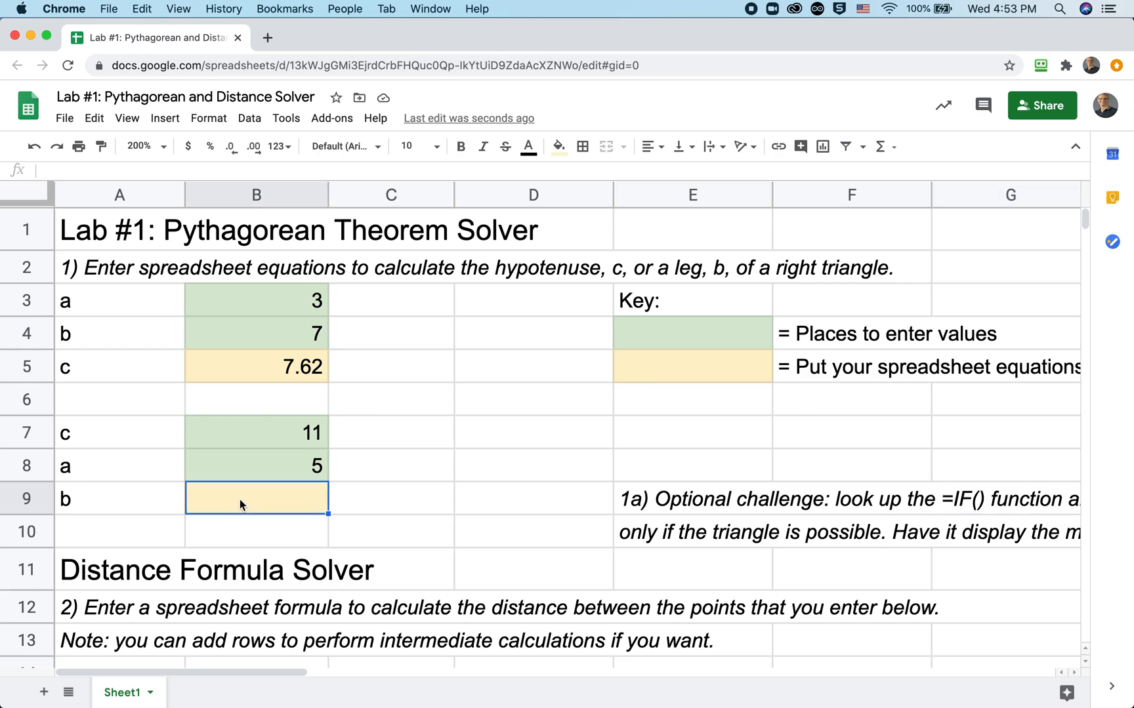
pyautogui.click(236, 435)
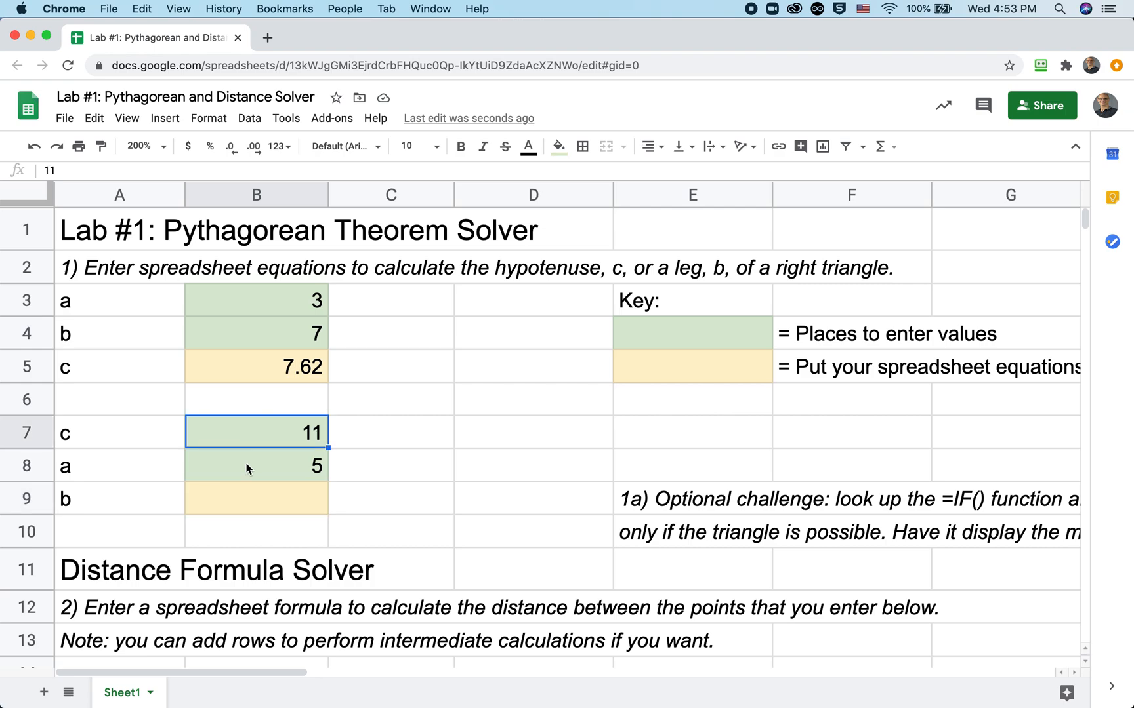
pyautogui.click(247, 465)
pyautogui.click(251, 499)
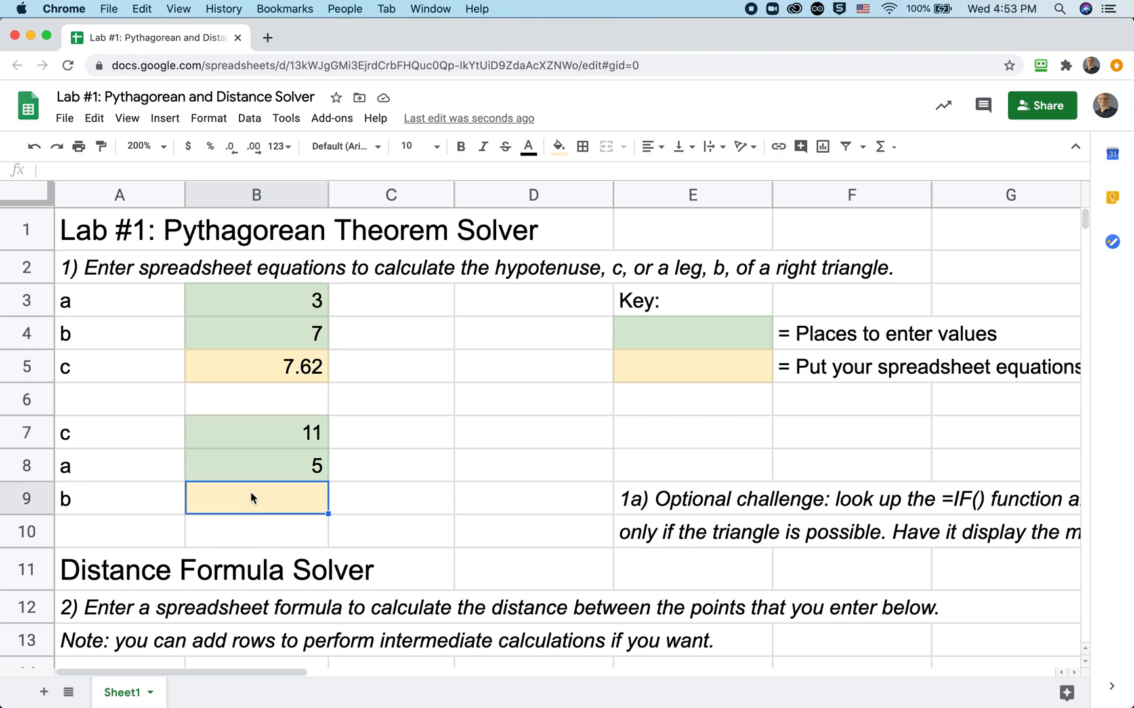
pyautogui.click(249, 425)
pyautogui.click(252, 463)
pyautogui.click(260, 501)
# Examine the Distance Formula Solver section: the x and y coordinates of Points 1 and 2 and the Distance cell B18
pyautogui.scroll(-2, 329, 507)
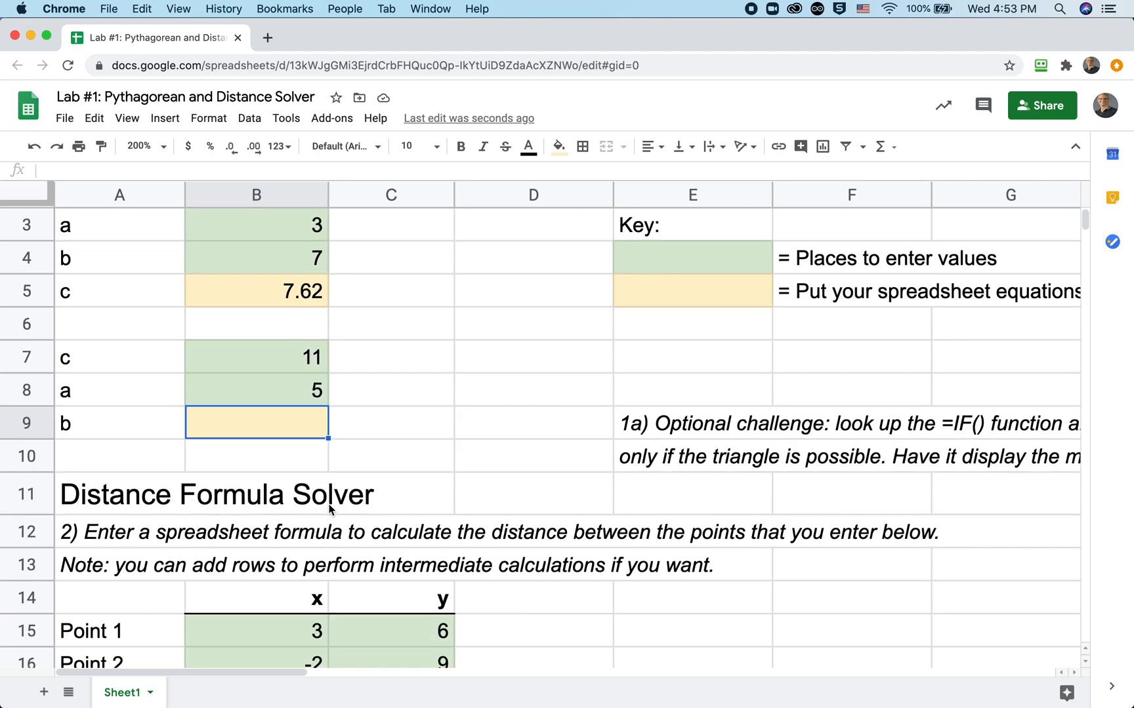
pyautogui.scroll(-6, 330, 509)
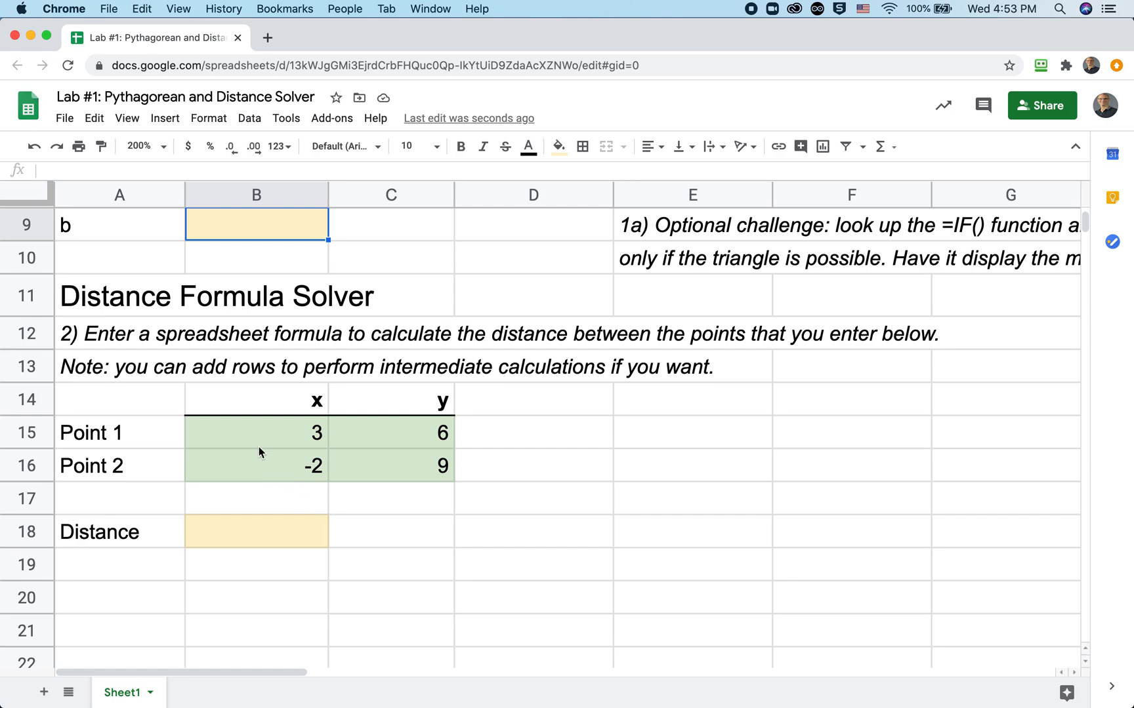
pyautogui.click(257, 436)
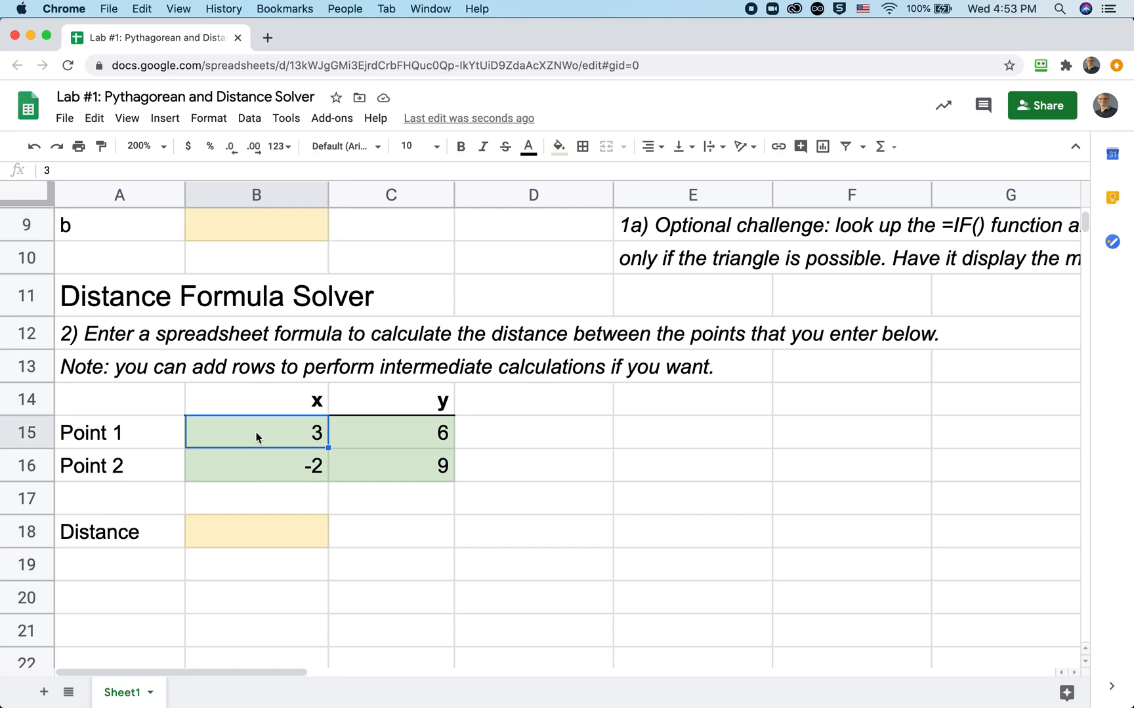
pyautogui.click(394, 435)
pyautogui.click(250, 472)
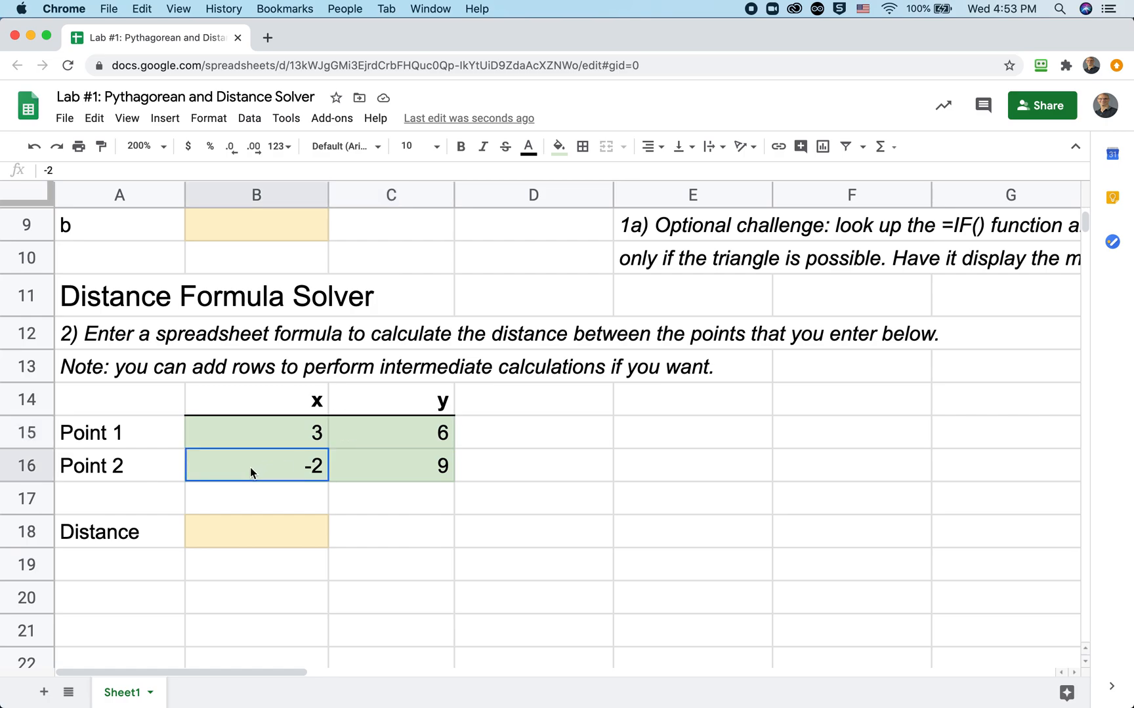
pyautogui.click(398, 467)
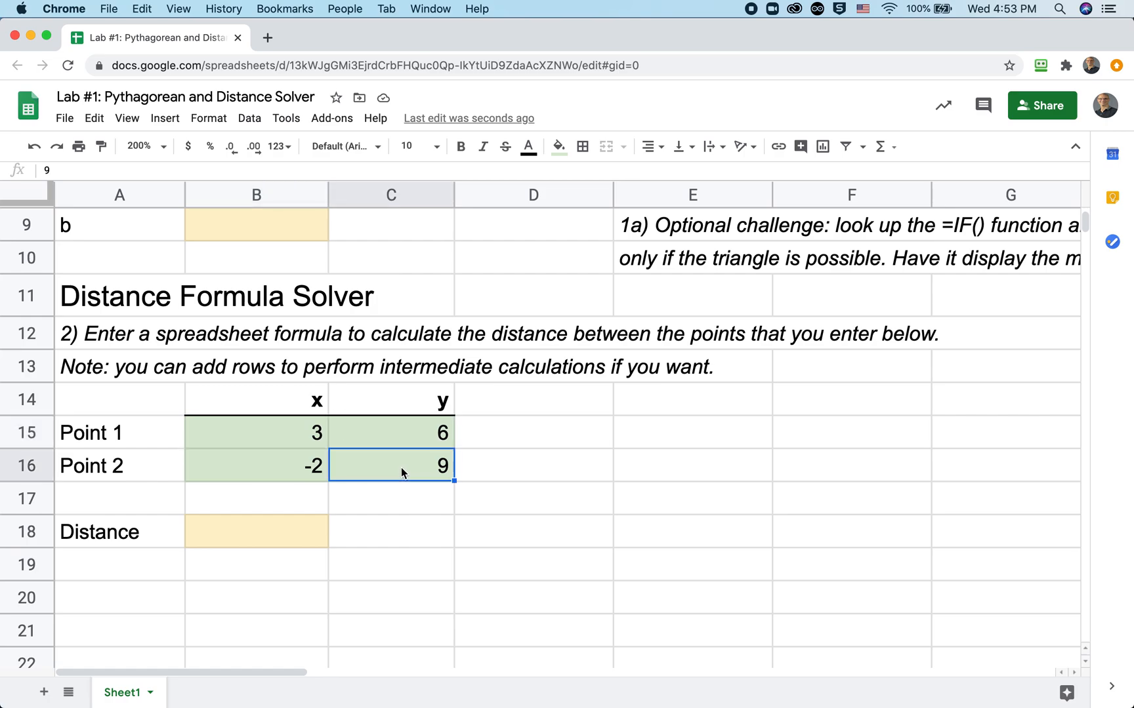
pyautogui.click(280, 533)
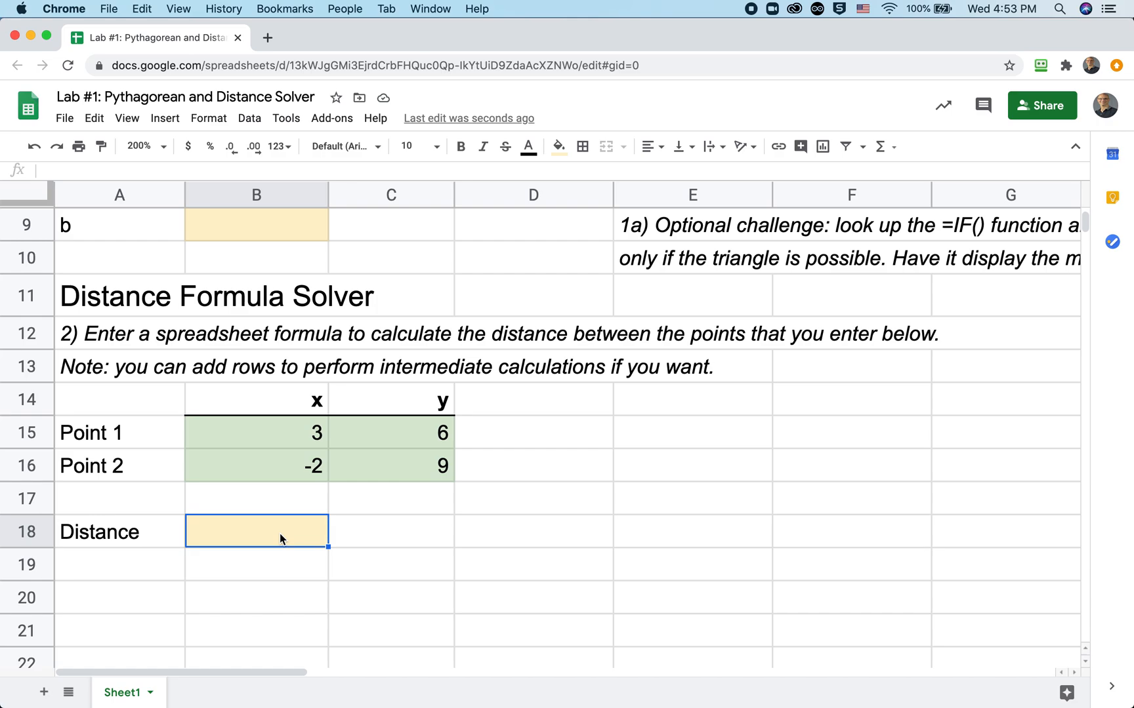
# Inspect the first triangle's hypotenuse formula in cell B5 without changing it
pyautogui.scroll(2, 280, 533)
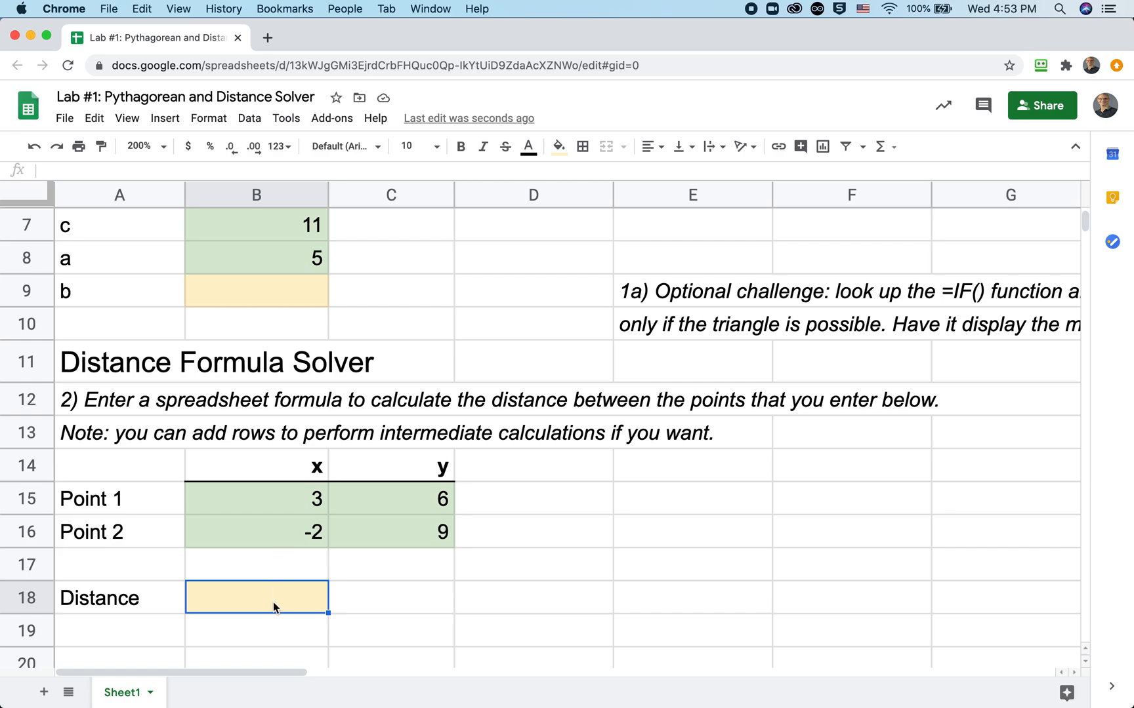
pyautogui.scroll(5, 274, 606)
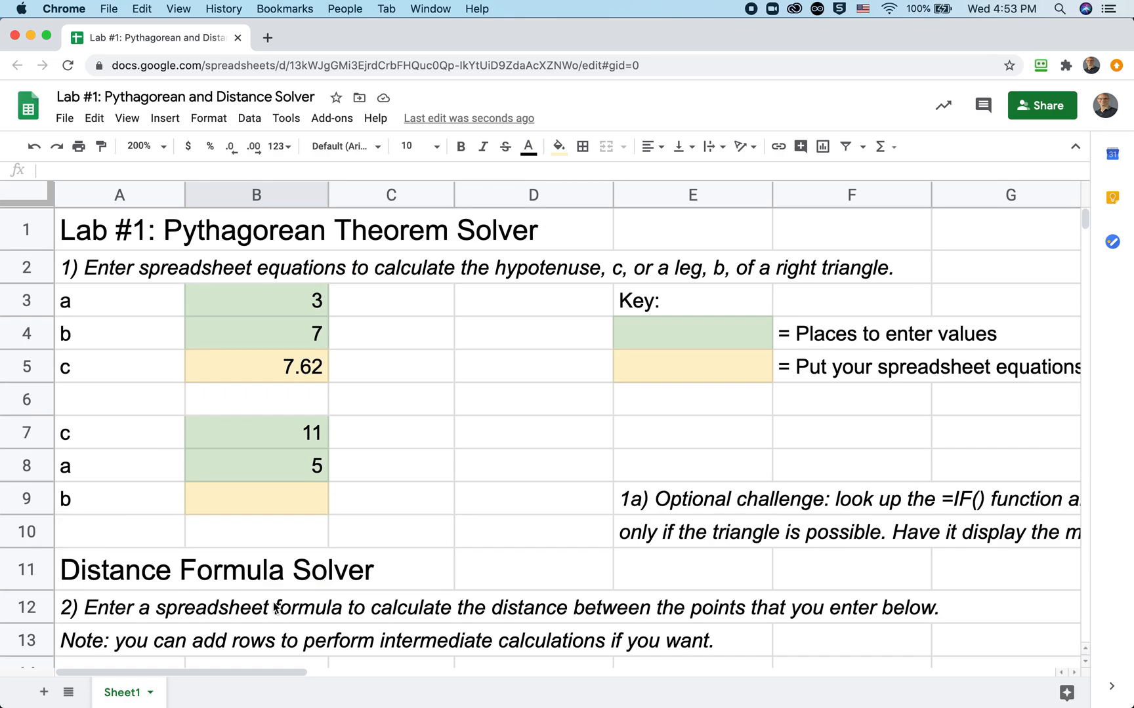
pyautogui.click(273, 369)
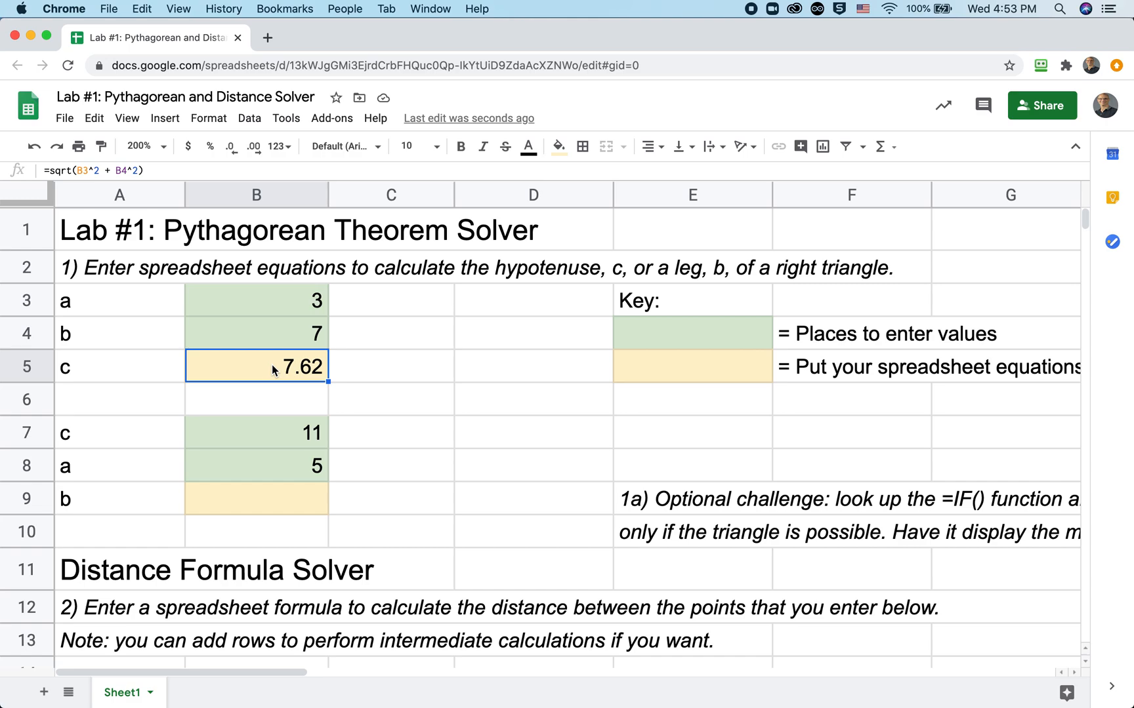
pyautogui.doubleClick(273, 370)
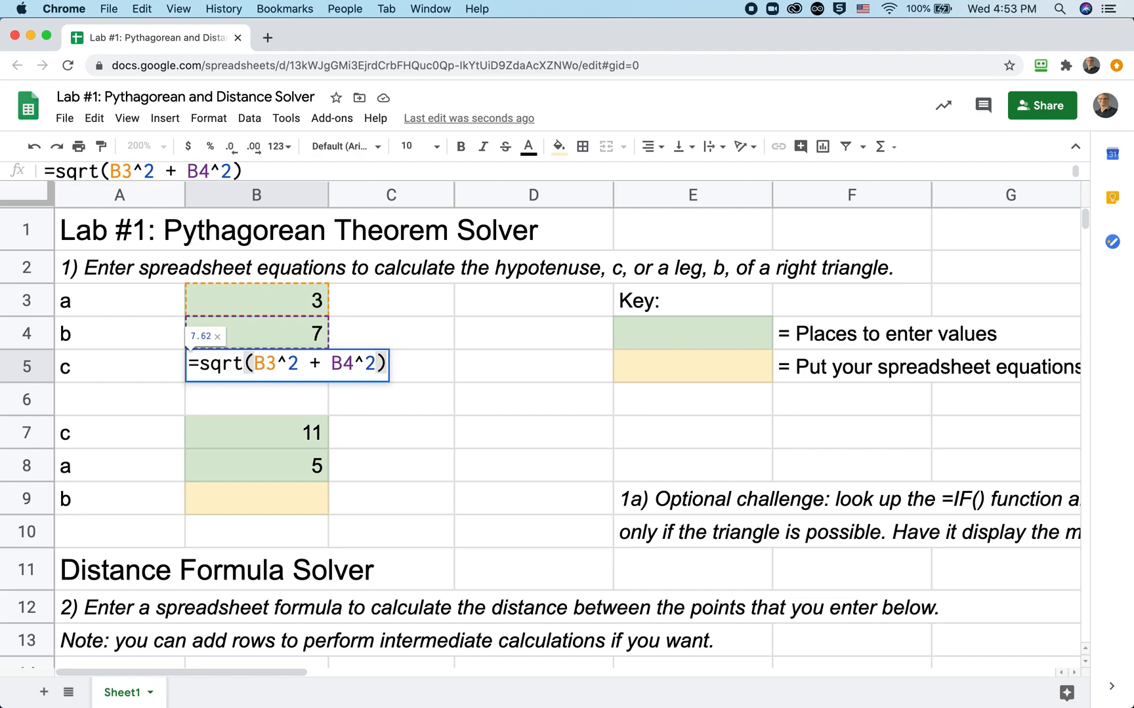
pyautogui.press('Escape')
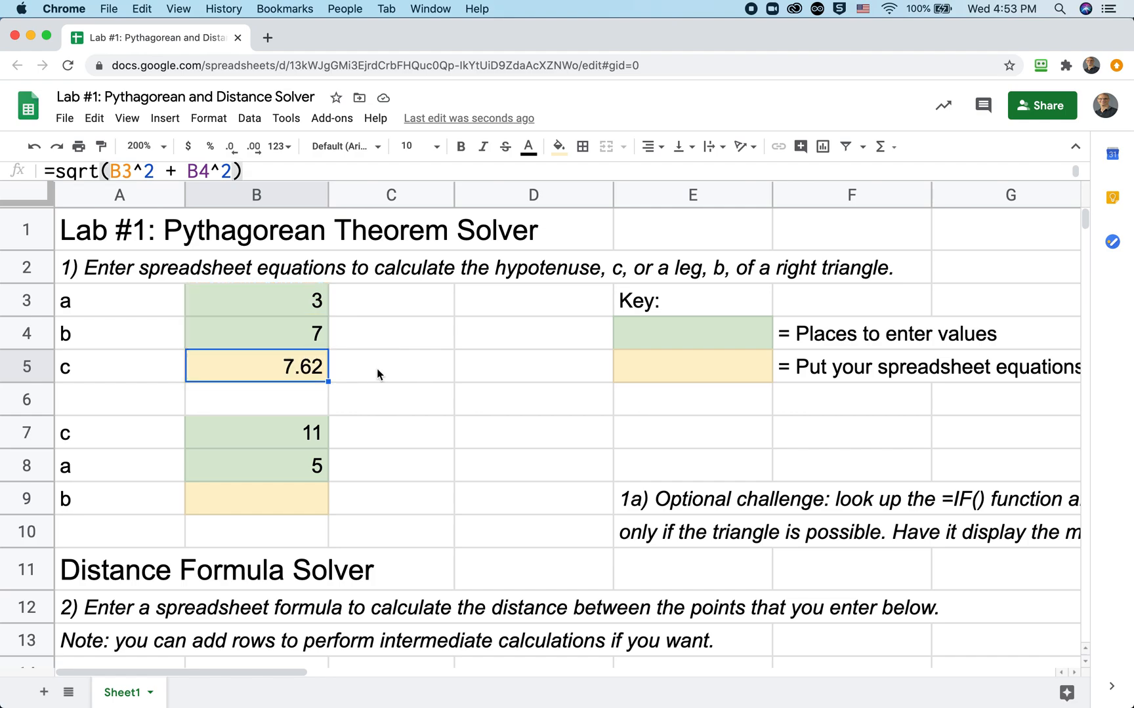
# Enter =B3^2 in cell C3 to calculate the square of leg a as an intermediate value
pyautogui.click(377, 303)
pyautogui.write('=')
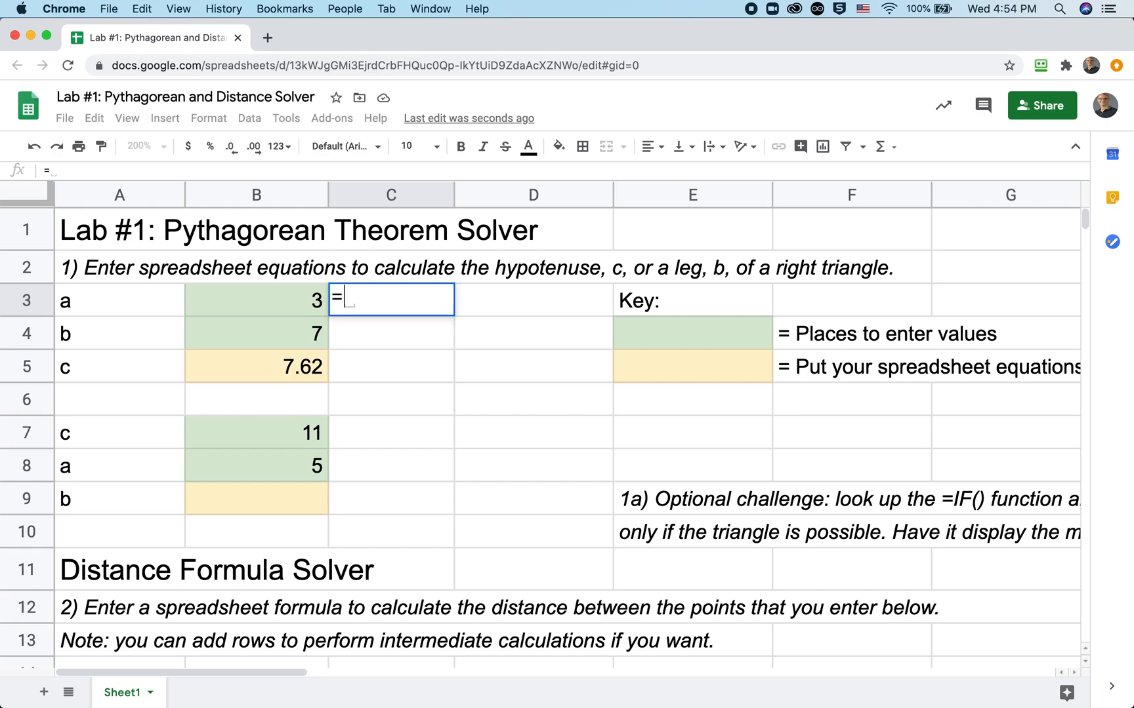
pyautogui.click(299, 305)
pyautogui.write('^')
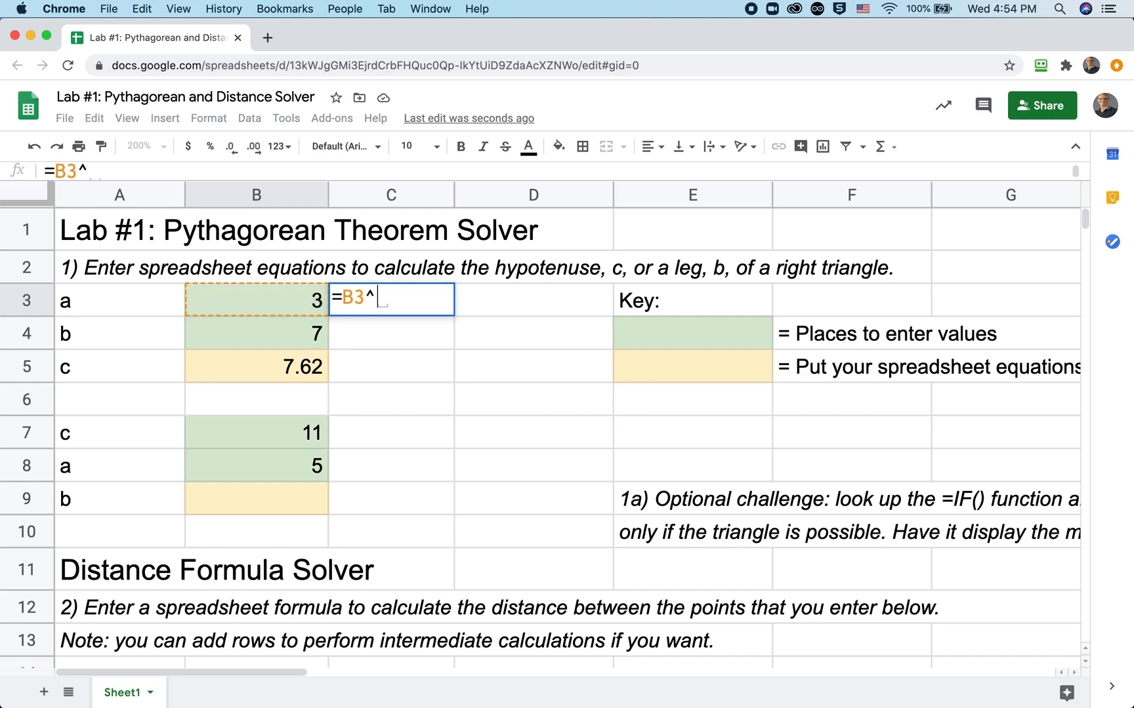
pyautogui.write('2')
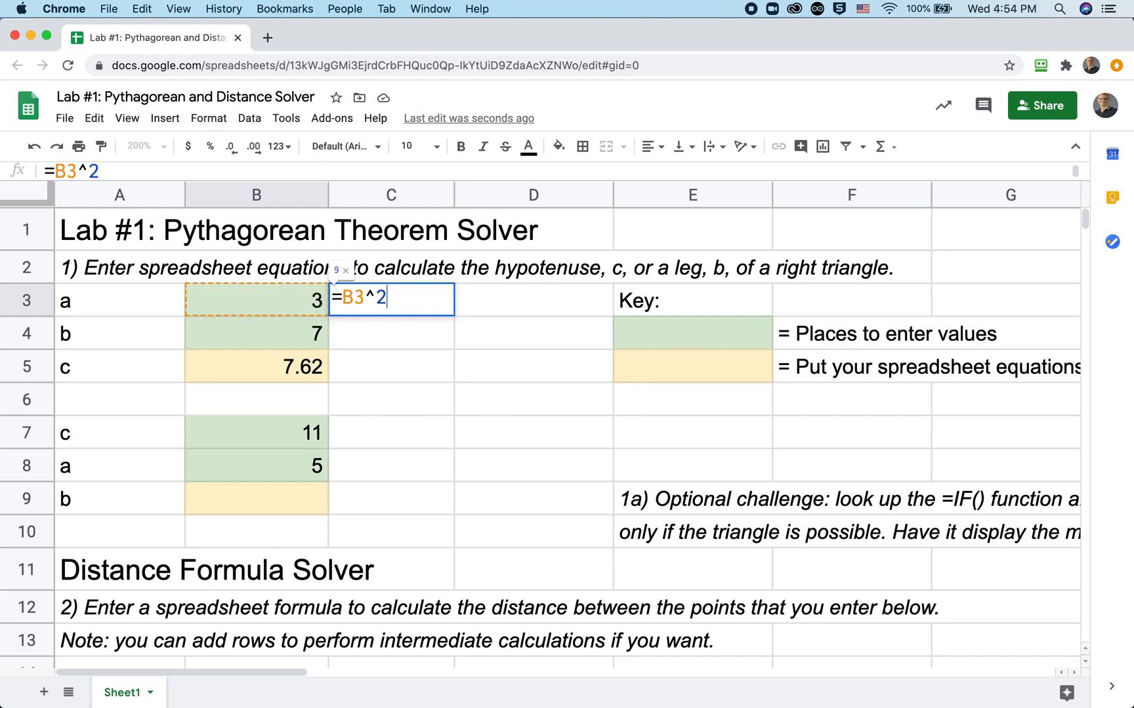
pyautogui.press('Return')
# Enter =B4^2 in cell C4 to calculate the square of leg b
pyautogui.write('=')
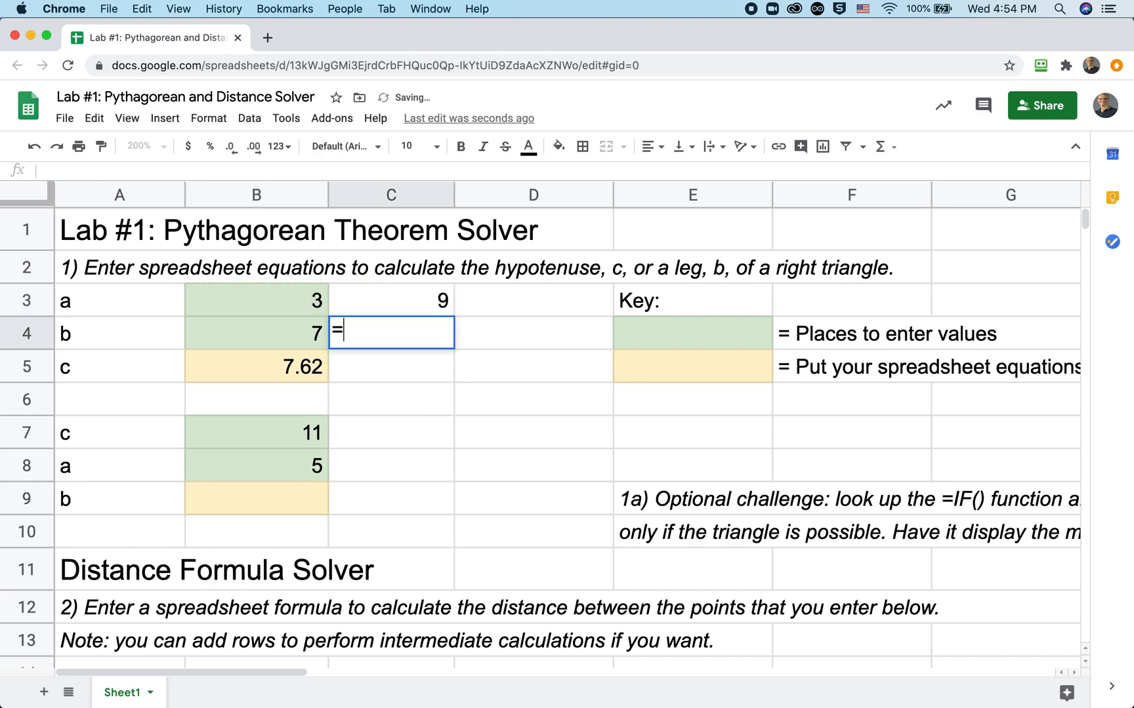
pyautogui.click(288, 335)
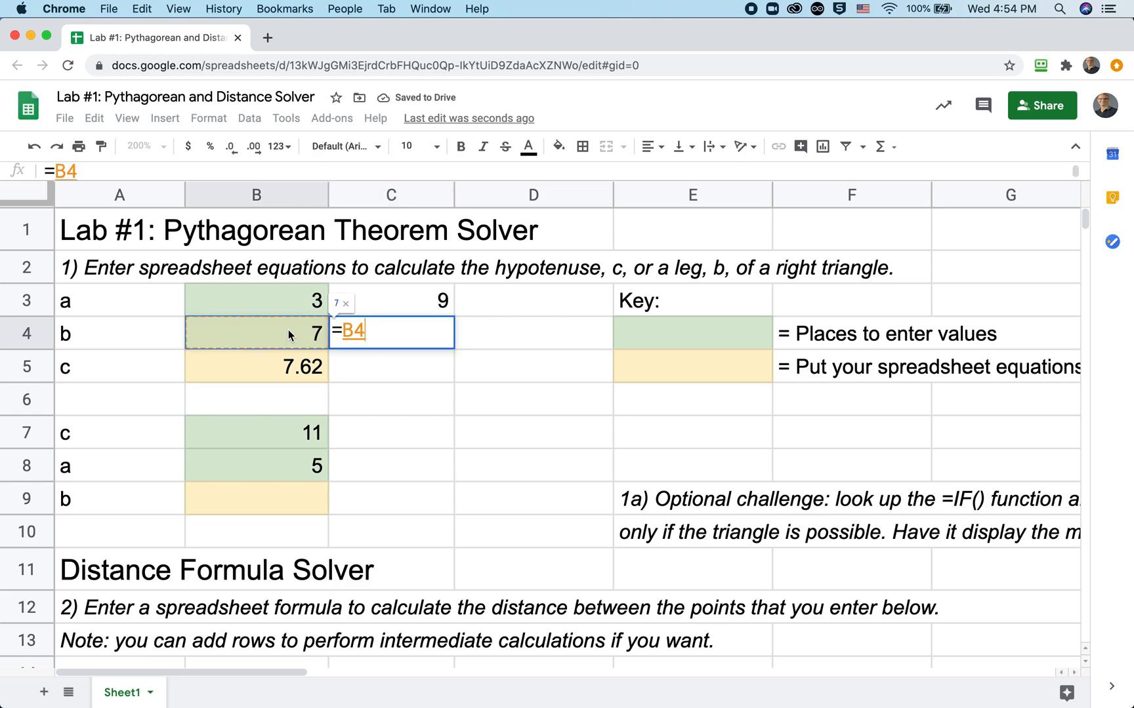
pyautogui.write('^2')
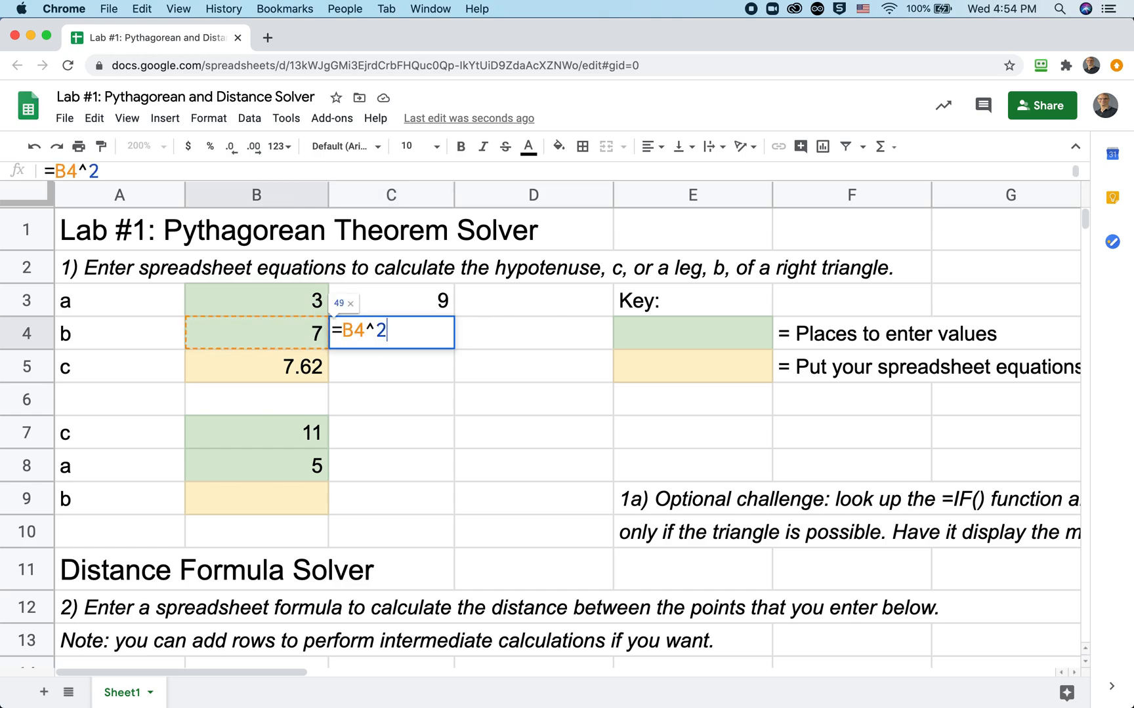
pyautogui.press('Return')
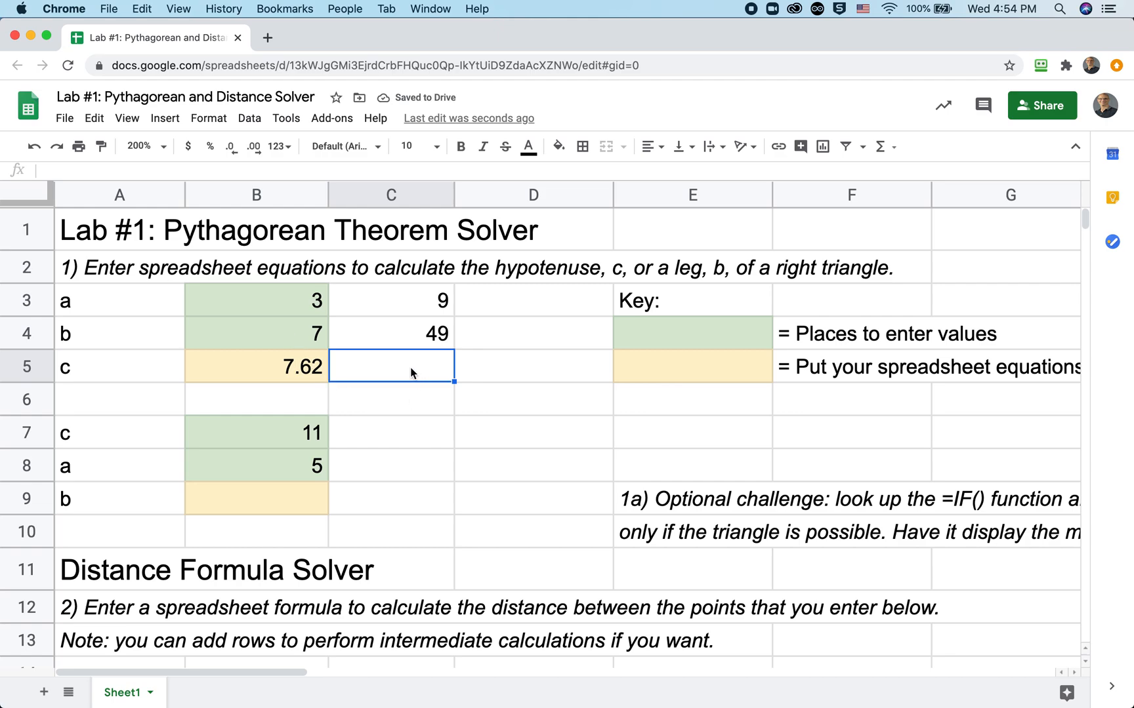
# Remove the expression inside the sqrt parentheses of the hypotenuse formula in B5
pyautogui.click(303, 373)
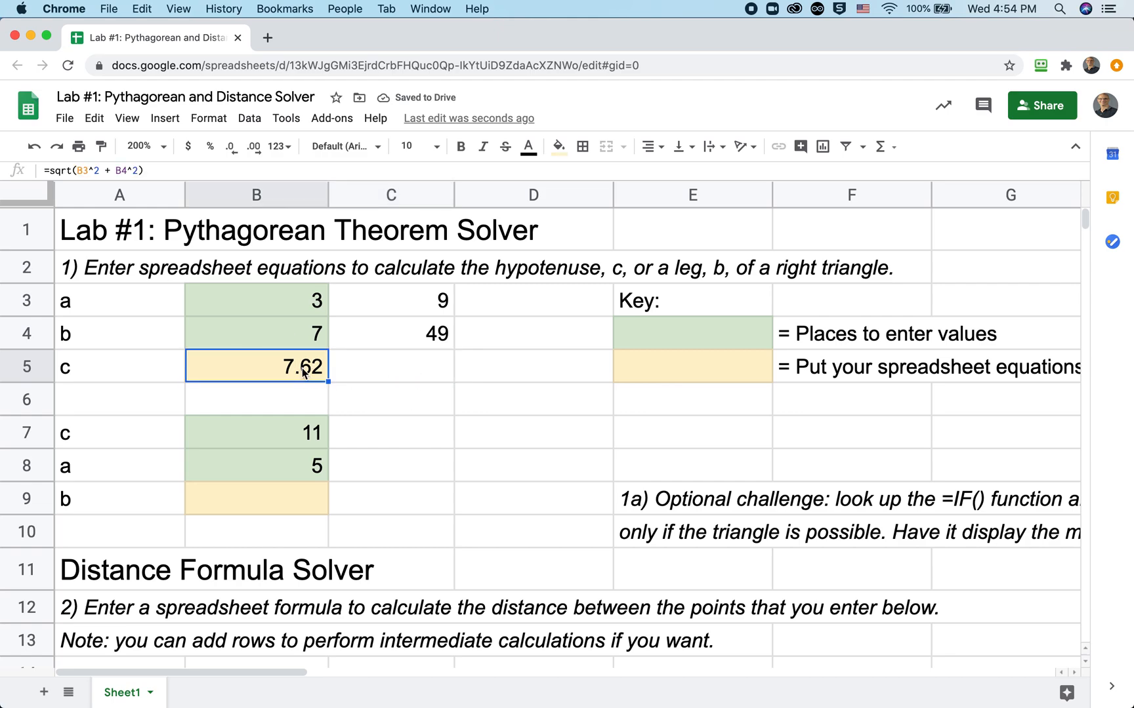
pyautogui.tripleClick(303, 373)
pyautogui.moveTo(246, 365); pyautogui.dragTo(384, 364)
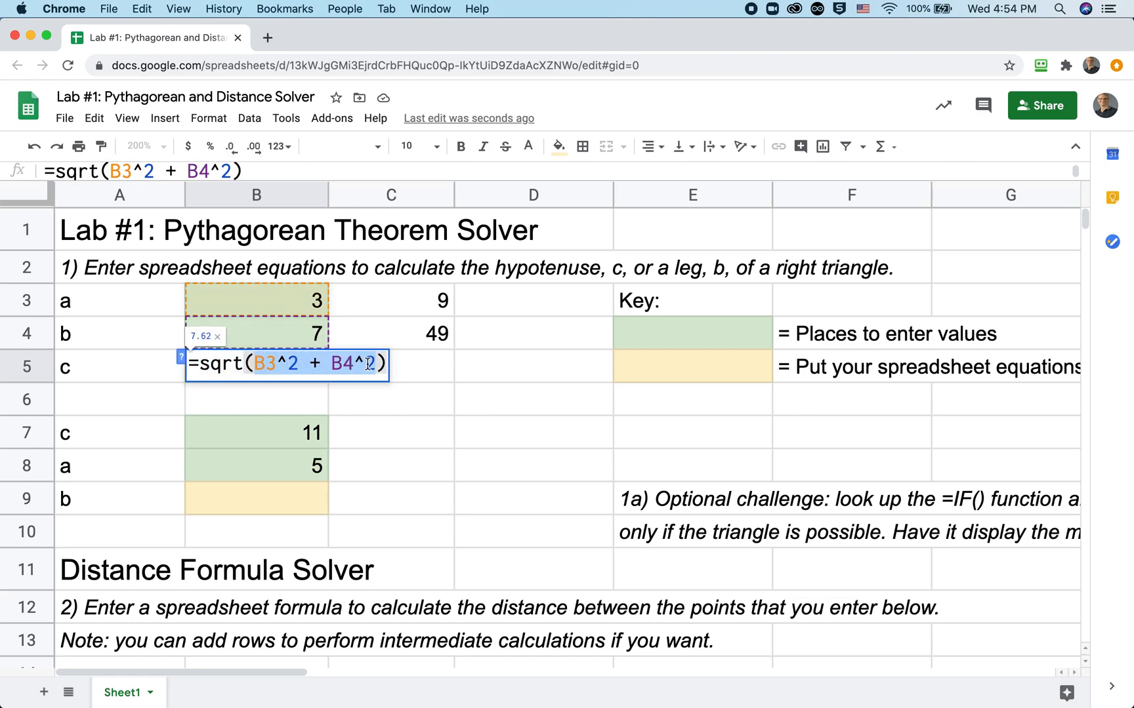
pyautogui.doubleClick(265, 365)
pyautogui.press('BackSpace')
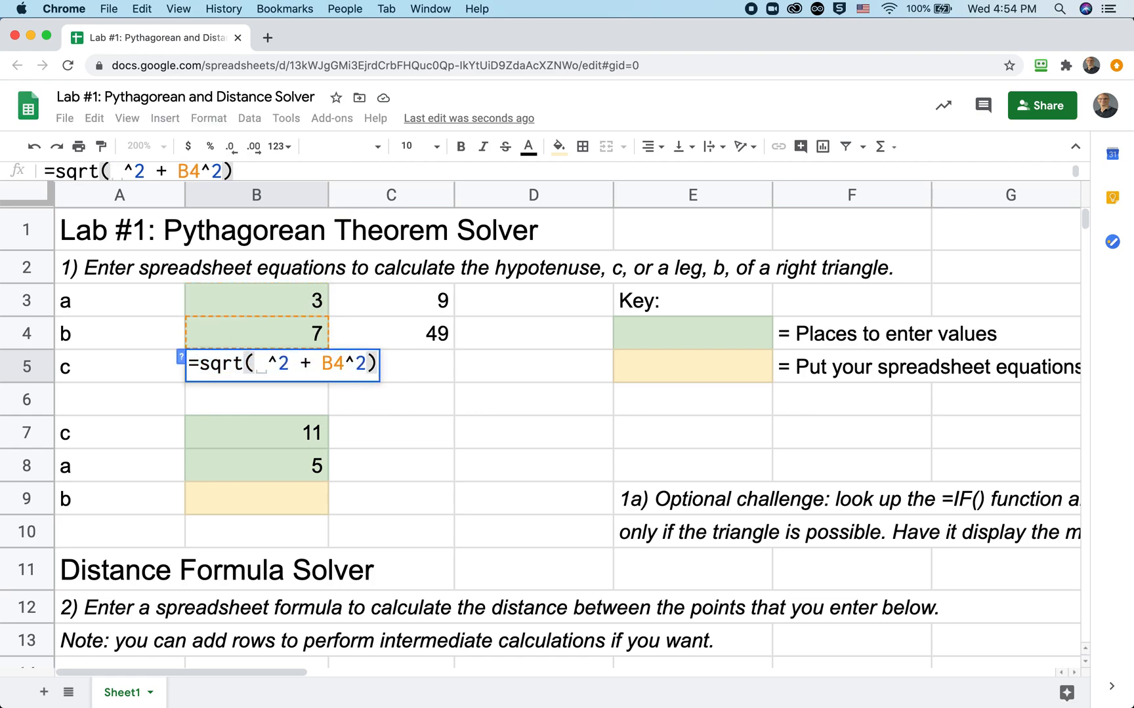
pyautogui.press('Delete')
pyautogui.press('Delete')
pyautogui.press('Delete')
pyautogui.press('Delete')
pyautogui.press('Delete')
pyautogui.press('Delete')
pyautogui.press('Delete')
pyautogui.press('Delete')
pyautogui.press('Delete')
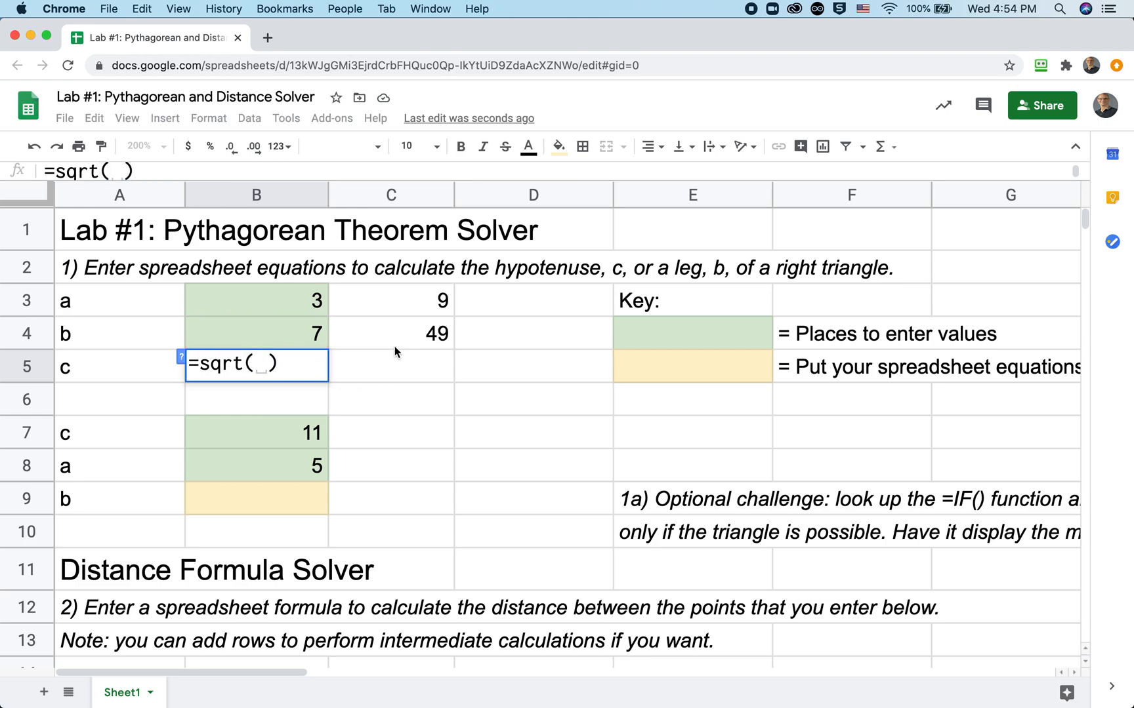
# Complete the hypotenuse formula in B5 as =sqrt(C3+C4), referencing the intermediate squares
pyautogui.click(416, 304)
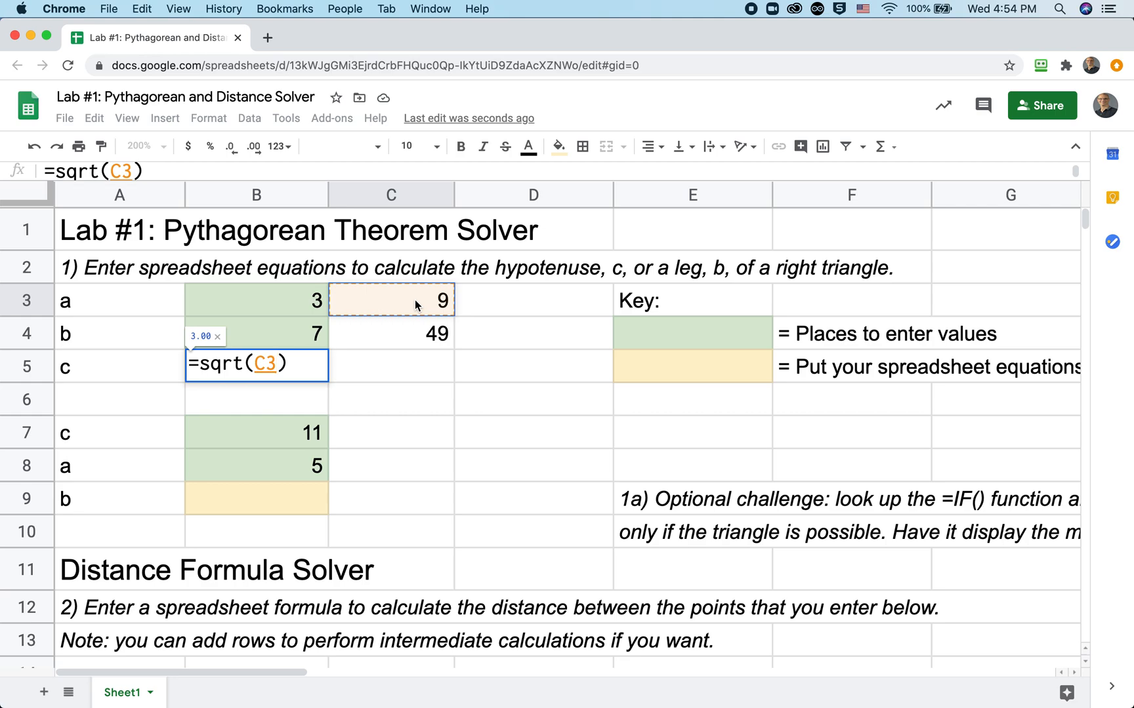
pyautogui.write('+')
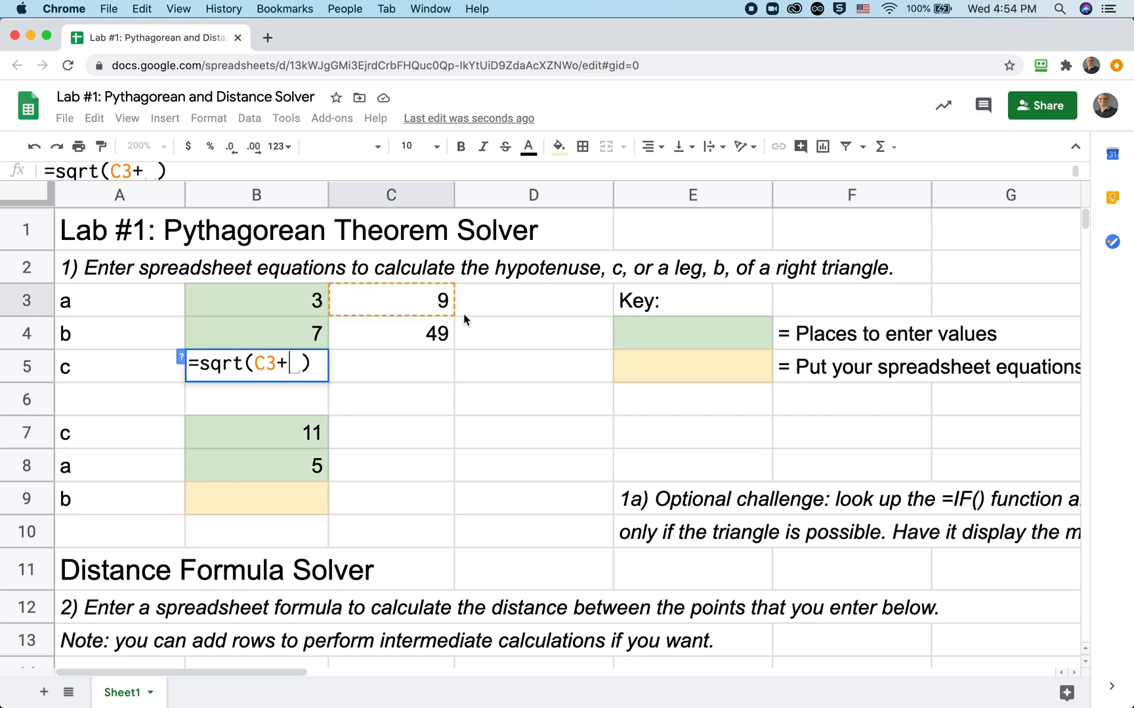
pyautogui.click(411, 336)
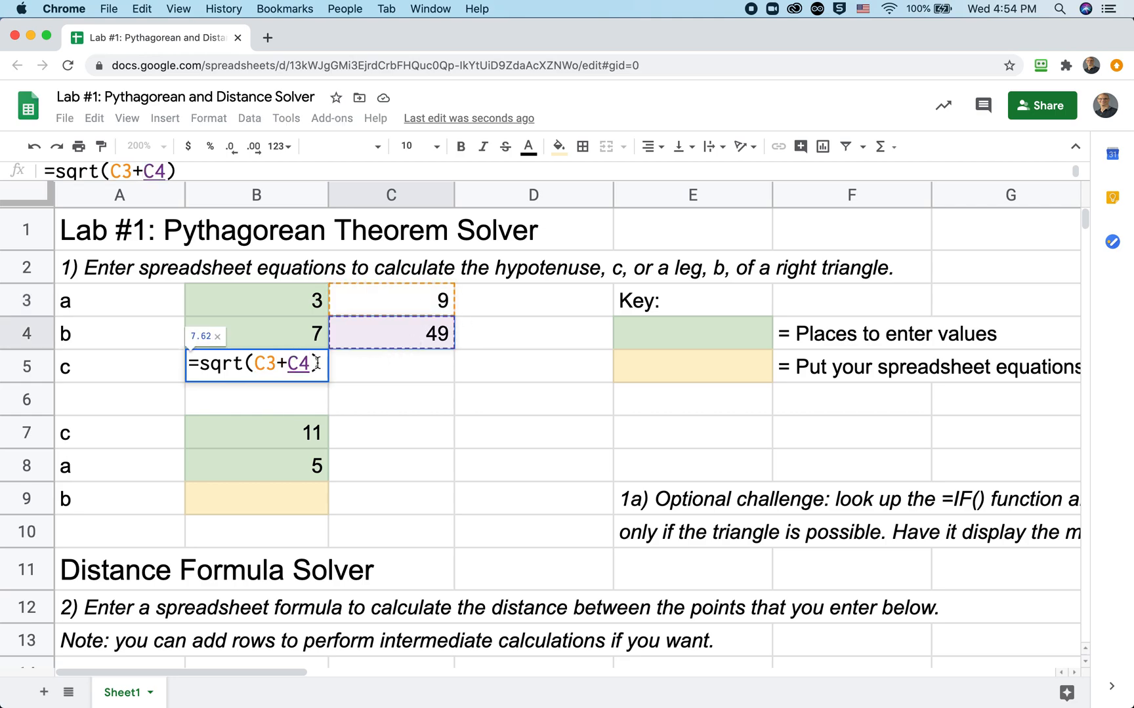
pyautogui.press('Right')
pyautogui.press('Return')
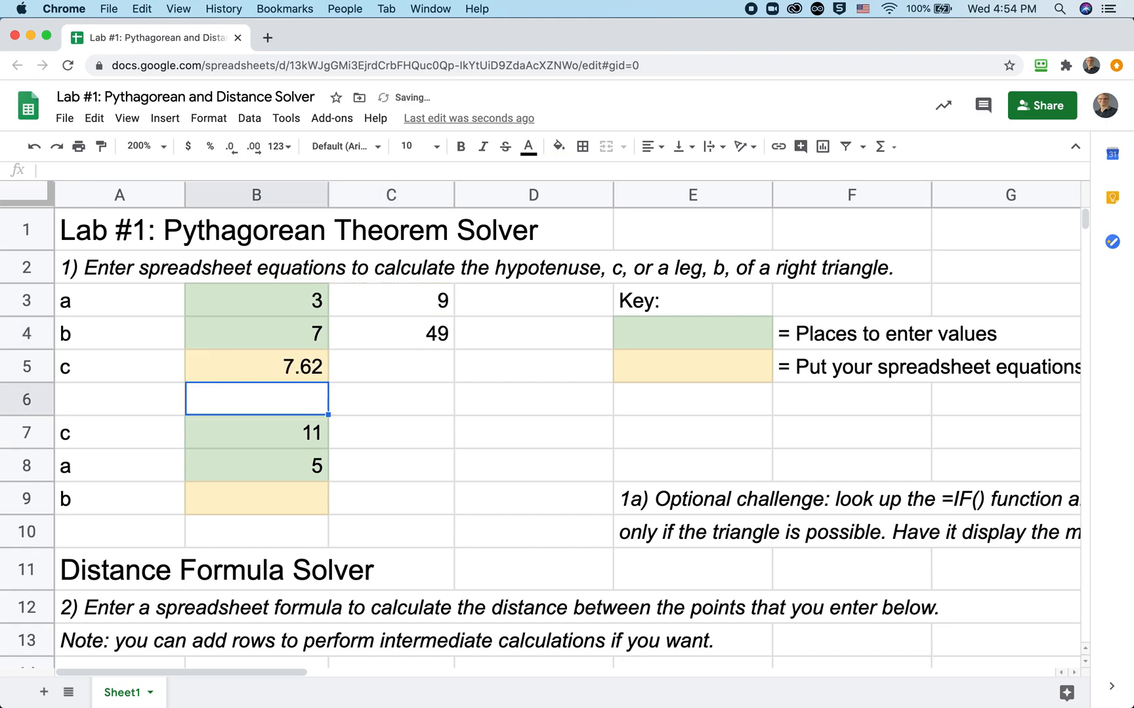
# Return to the hypotenuse cell B5 and select the intermediate squares in C3:C4 for review
pyautogui.press('Up')
pyautogui.moveTo(405, 296); pyautogui.dragTo(407, 335)
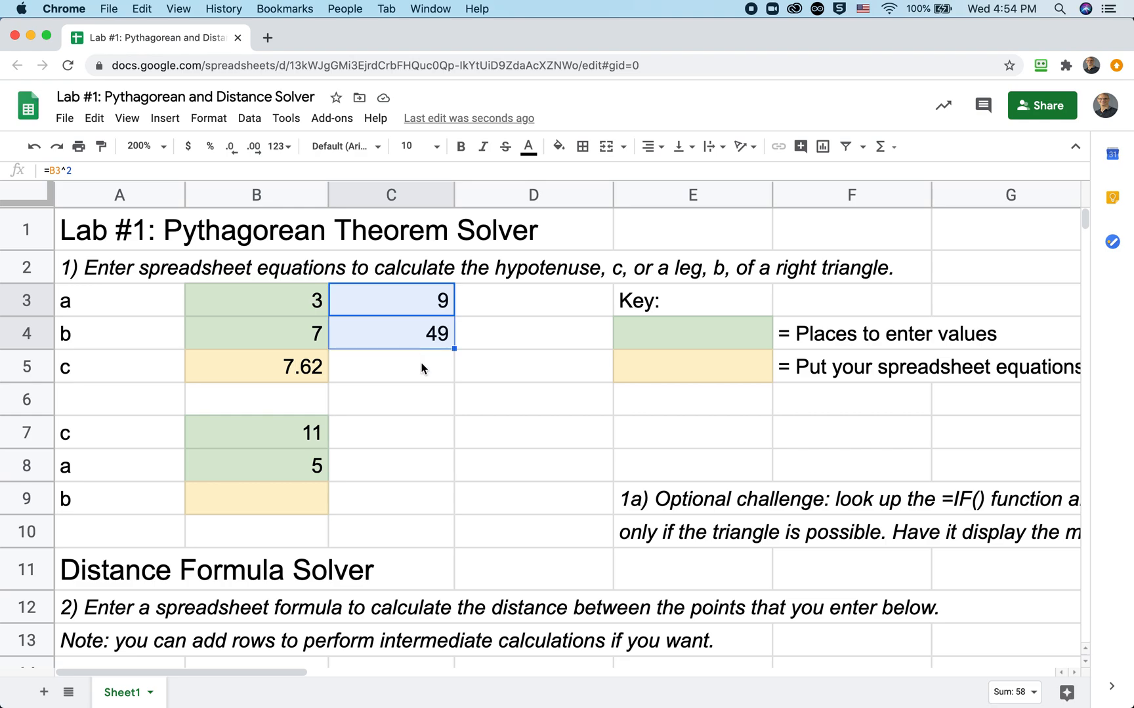